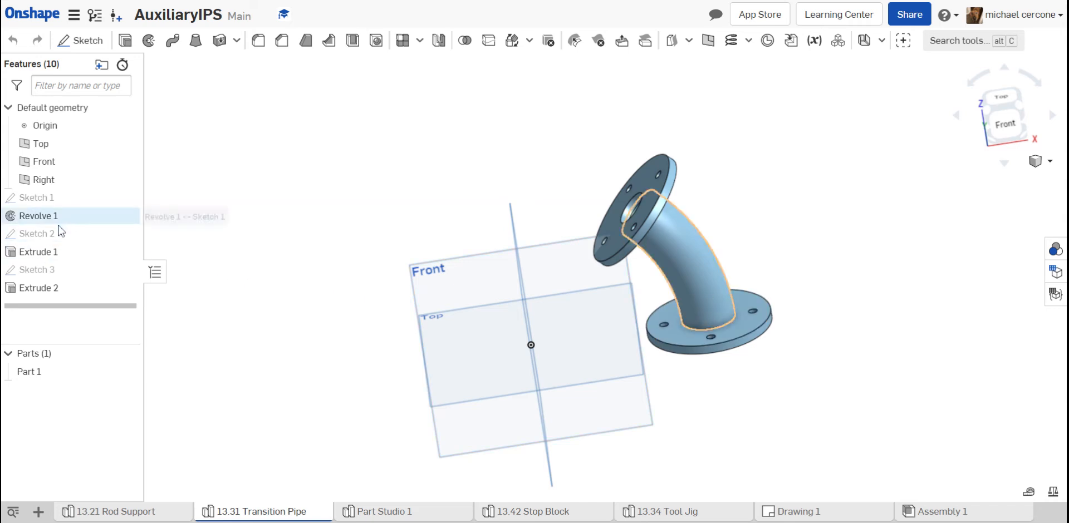
- Review the transition pipe's build order by rolling the feature history back before Extrude 1 and forward to the end
mouse_move(82, 307)
mouse_down()
mouse_move(91, 212)
mouse_move(104, 225)
mouse_move(96, 249)
mouse_move(108, 249)
mouse_up()
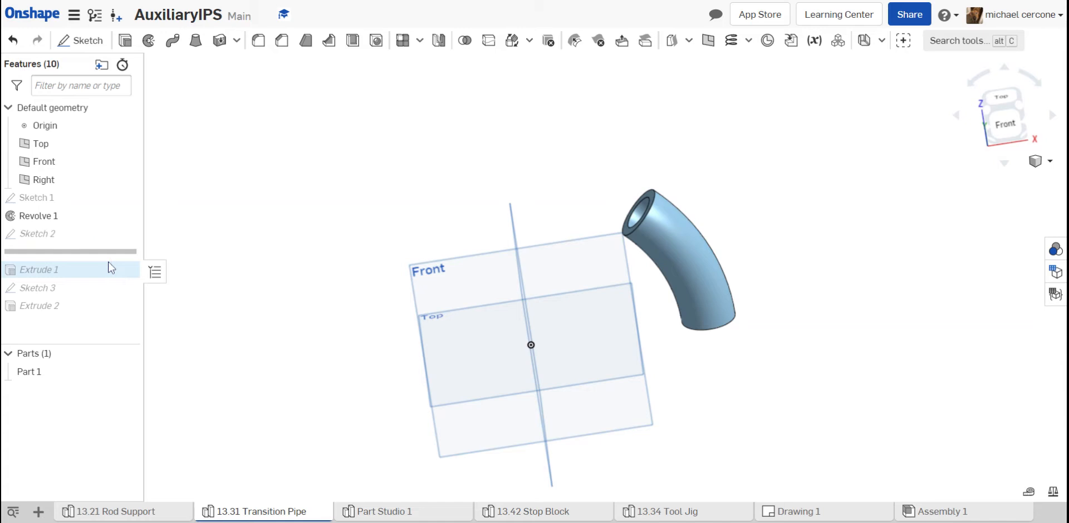
mouse_move(111, 257)
mouse_down()
mouse_move(108, 291)
mouse_move(92, 308)
mouse_up()
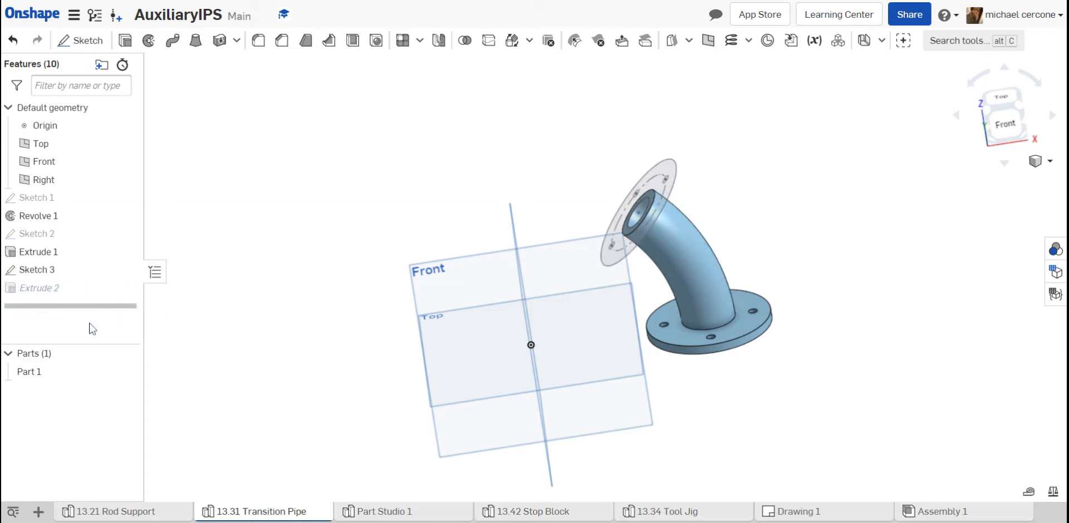
- Open Part Studio 1 and start a new sketch on the Top plane
click(374, 511)
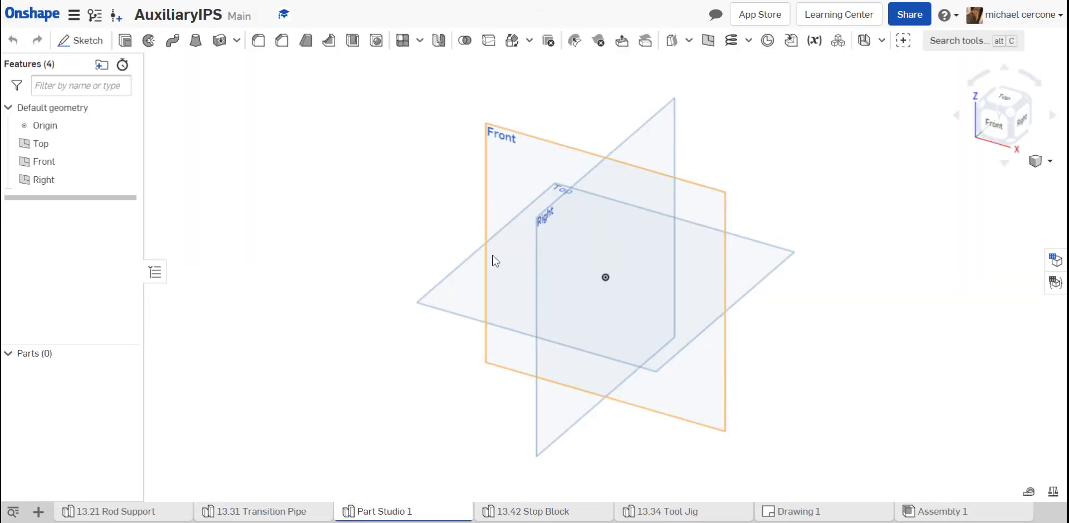
click(466, 290)
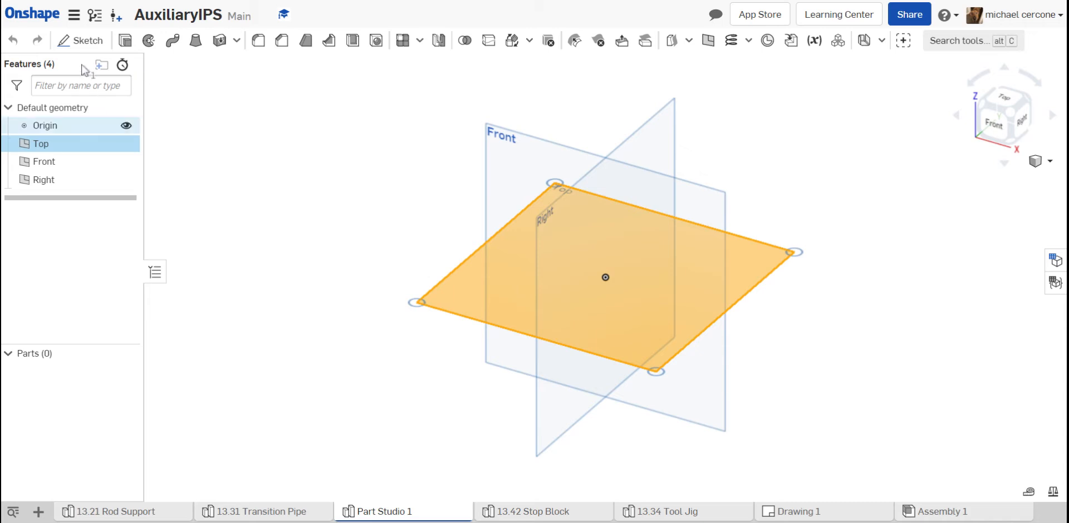
click(84, 42)
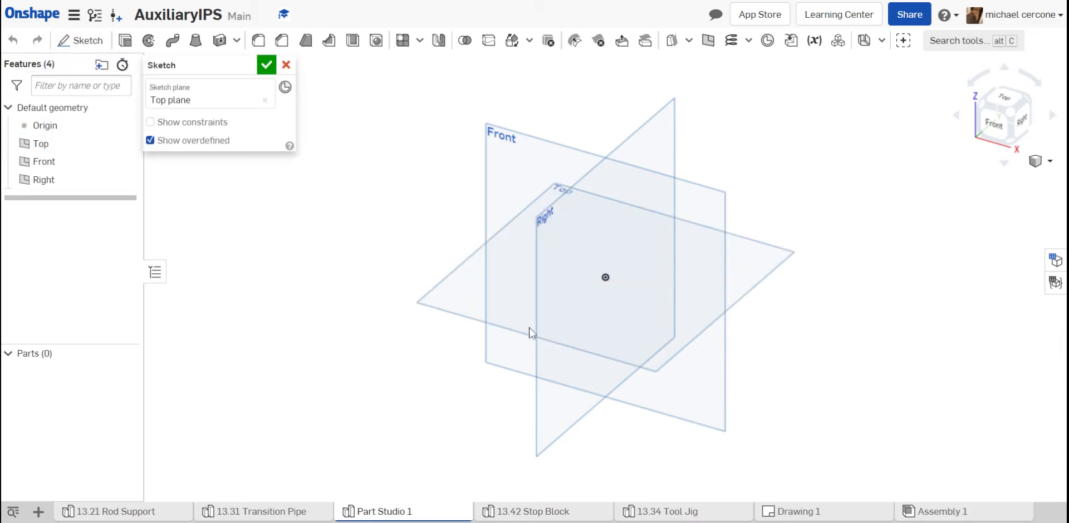
right_click(462, 305)
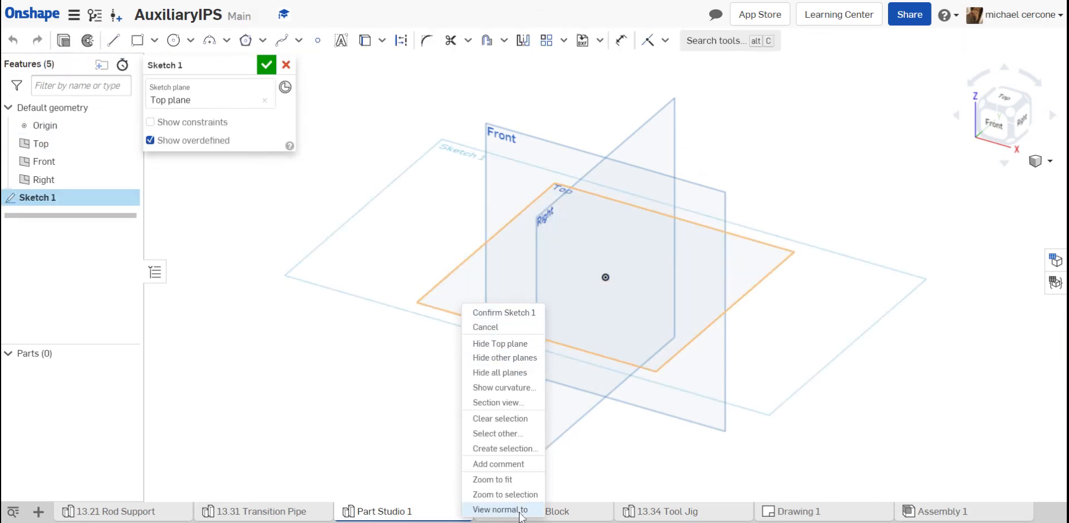
key(n)
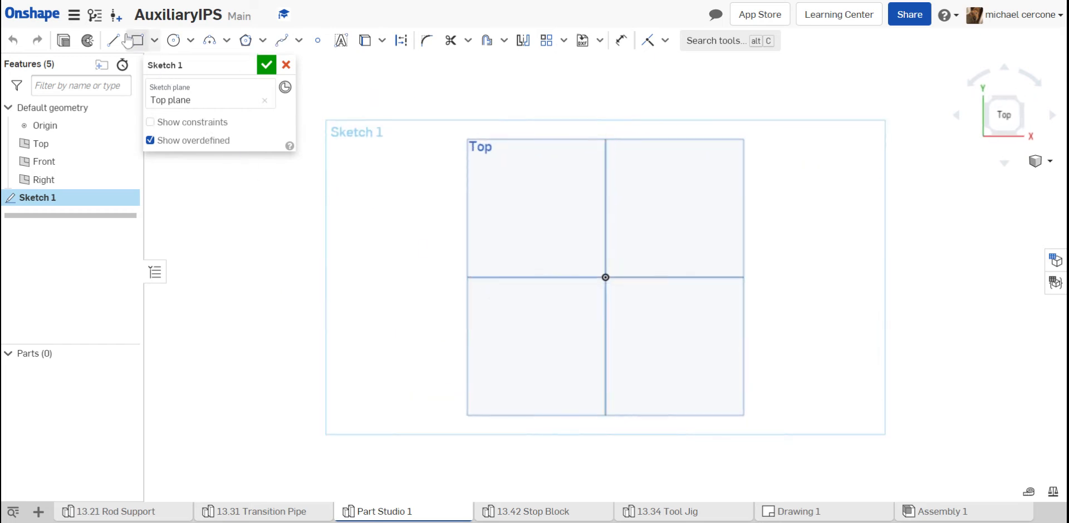
- Sketch a vertical construction line upward from the origin
click(114, 41)
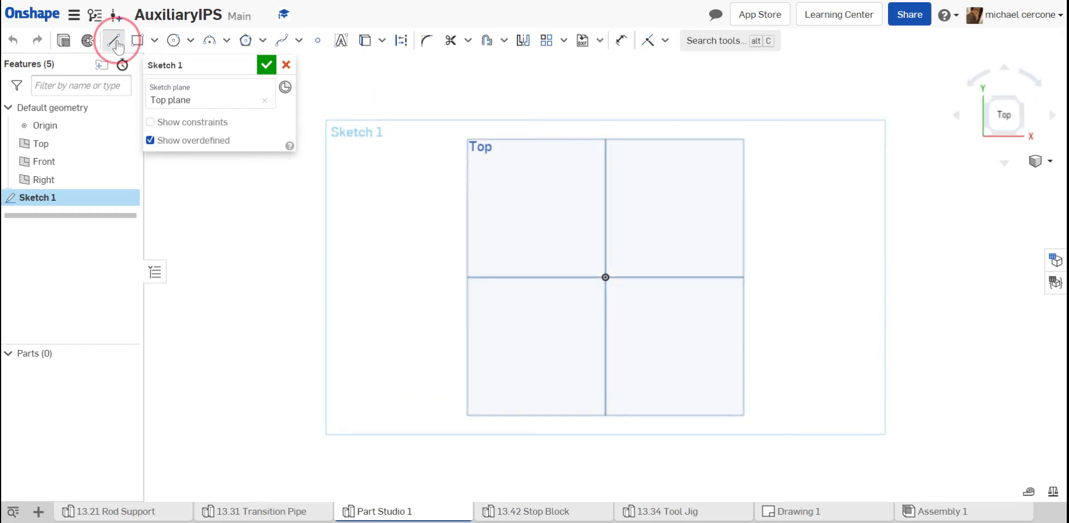
click(402, 42)
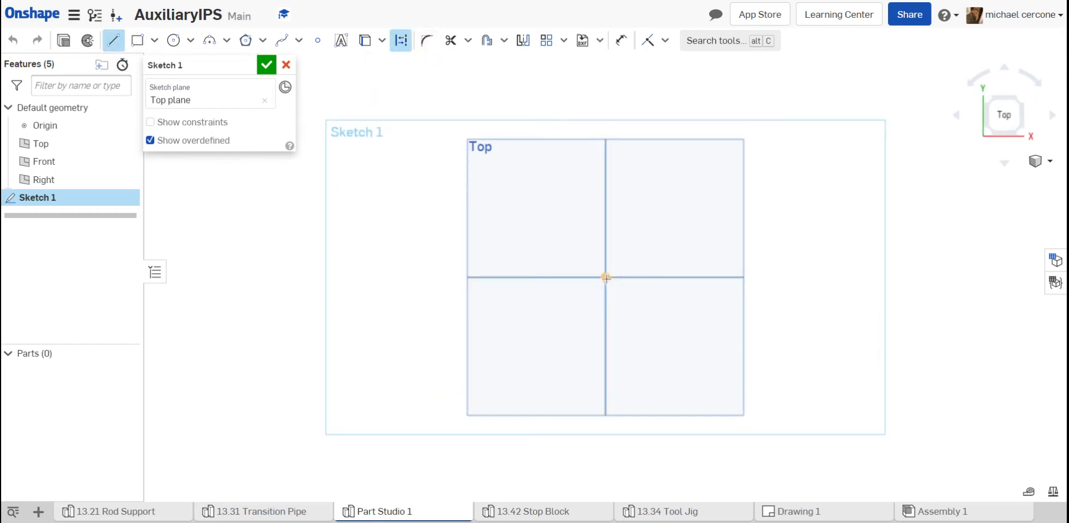
click(606, 170)
key(Escape)
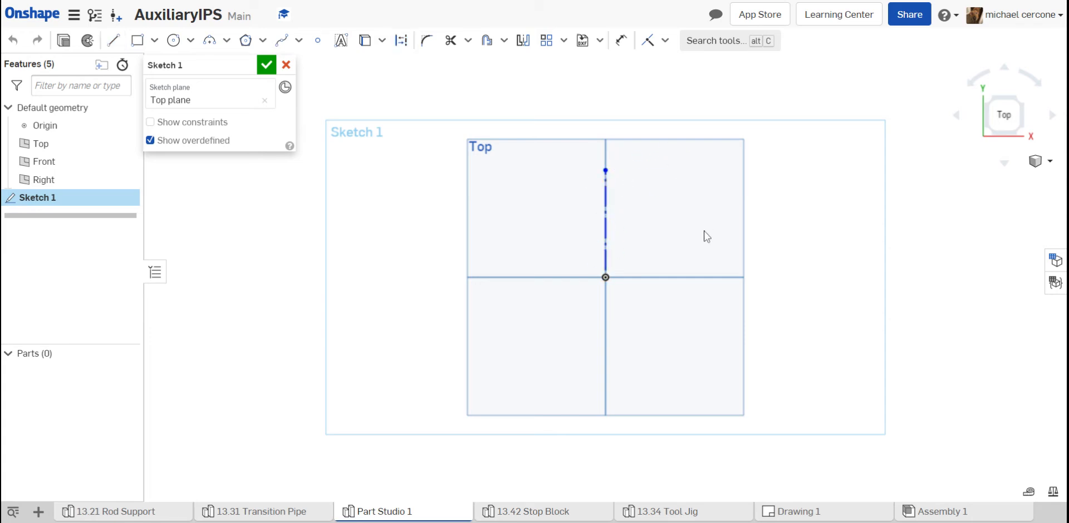
- Sketch a horizontal construction line about 3.35 in long from the origin toward positive X
click(113, 40)
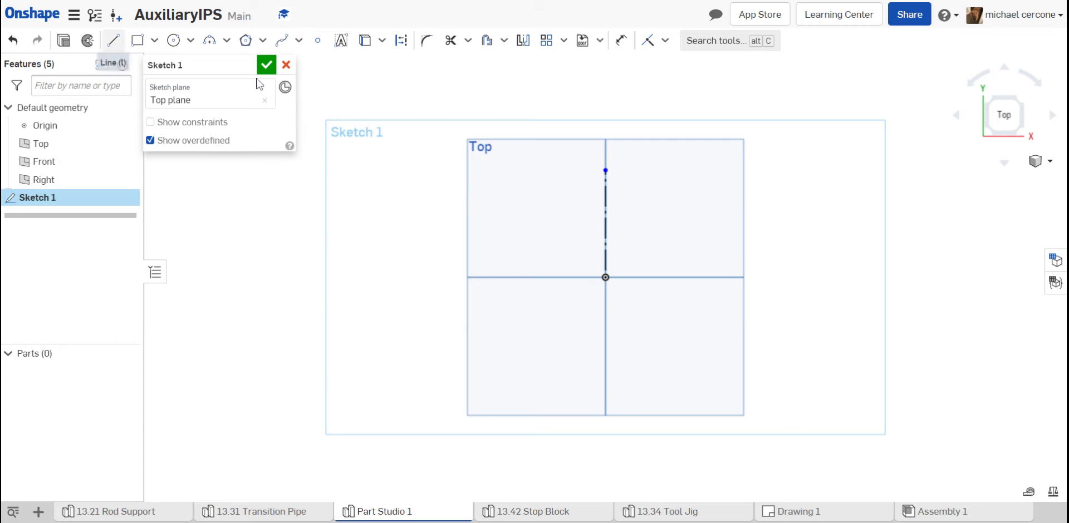
click(401, 40)
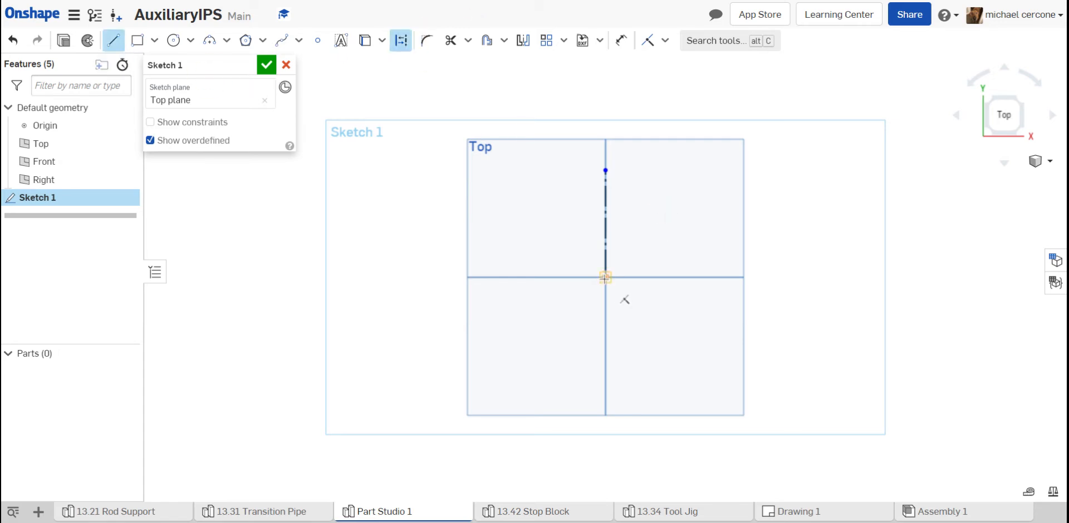
click(618, 280)
click(758, 277)
key(Escape)
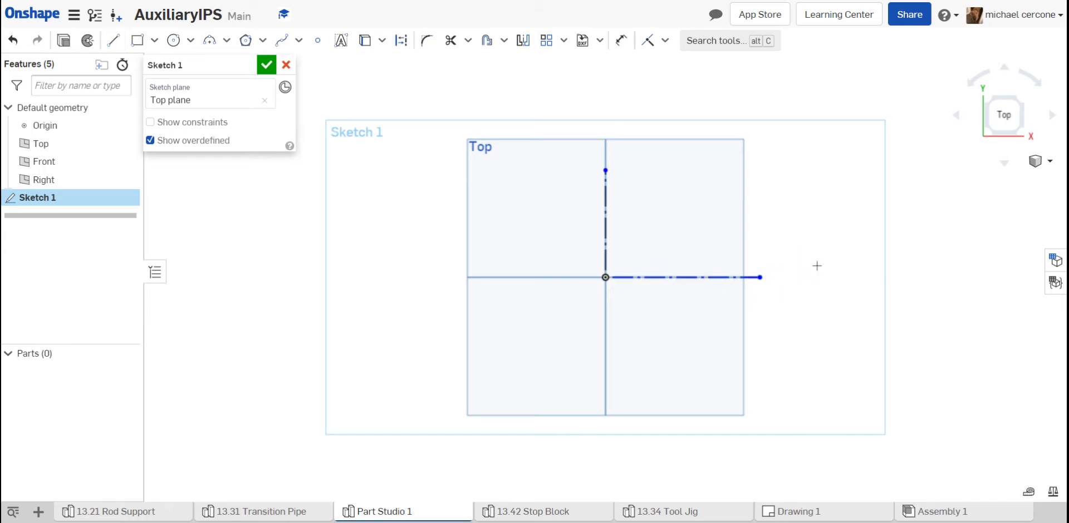
- Dimension the horizontal construction line and set its length to 5 in
key(d)
click(689, 276)
click(679, 326)
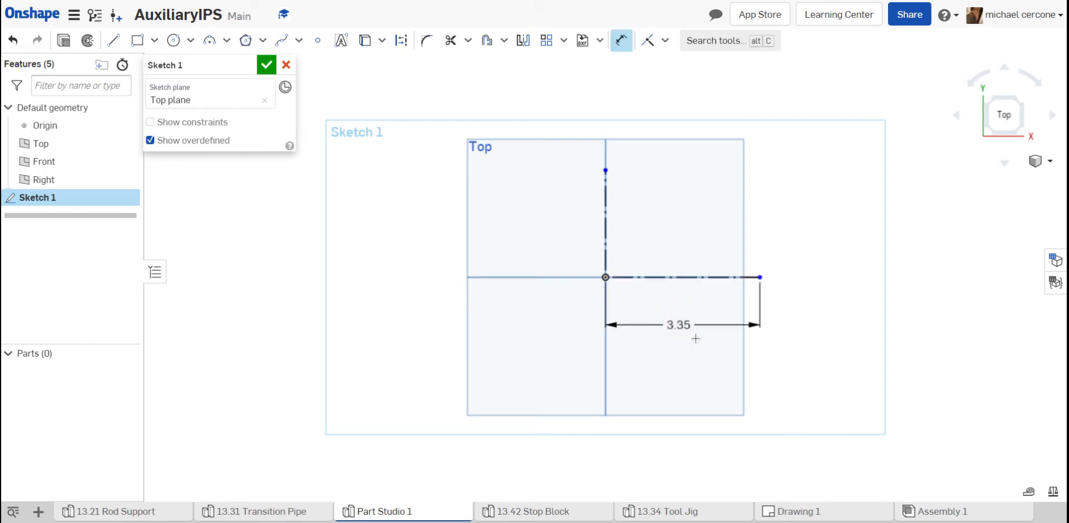
key(Return)
click(685, 325)
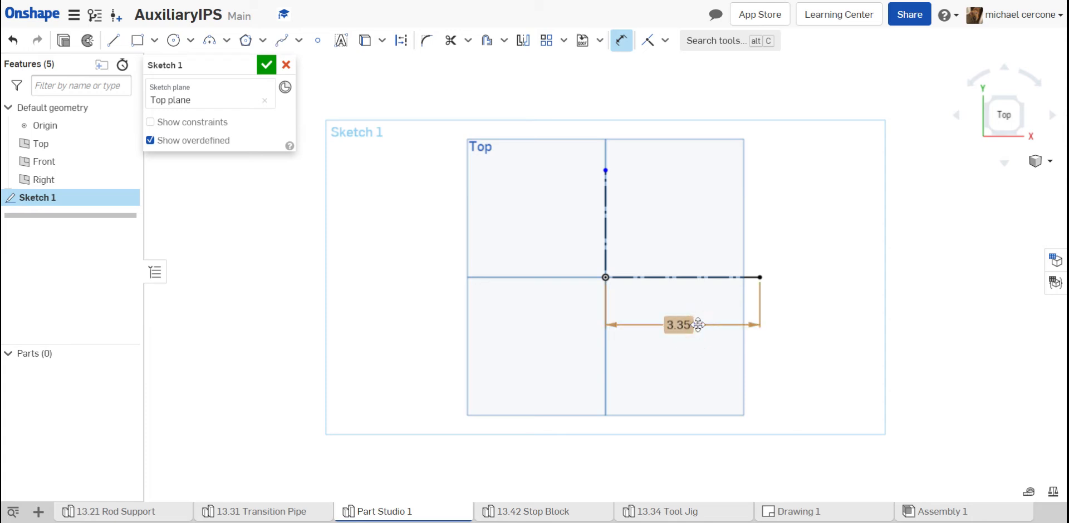
double_click(696, 325)
text(5)
key(Return)
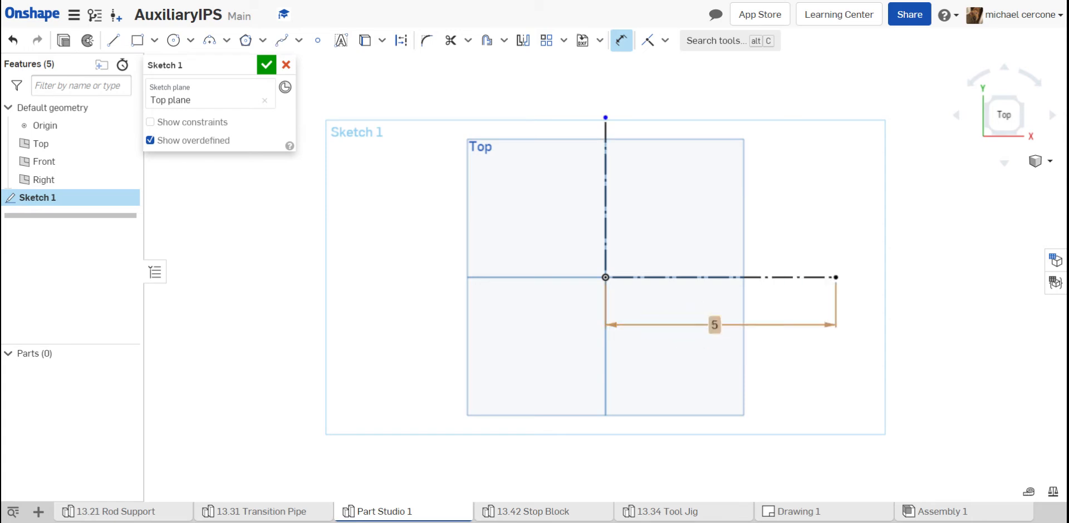
key(Escape)
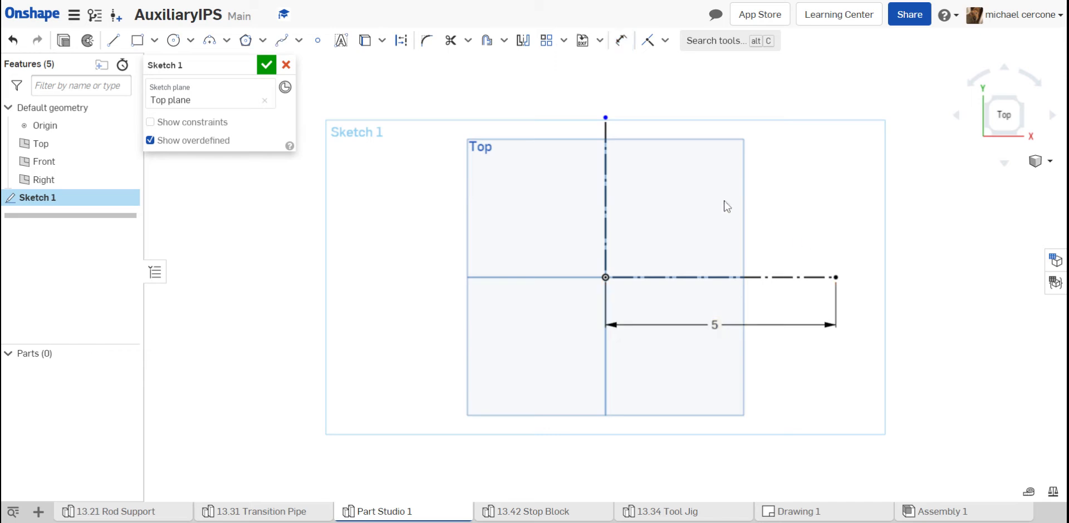
- Draw two concentric circles with diameters of 1 in and 1.5 in, centred on the outer end of the horizontal construction line
click(175, 41)
click(835, 278)
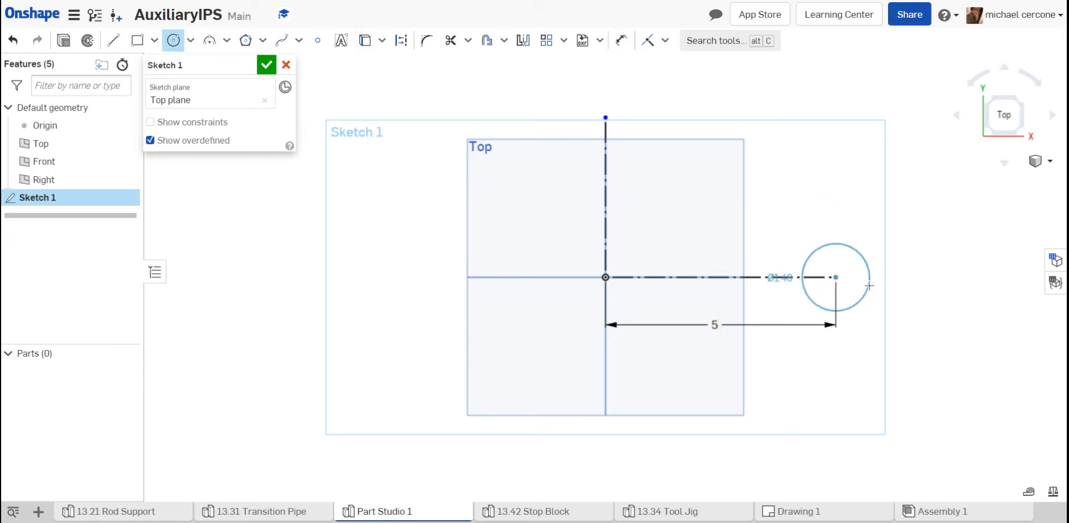
click(875, 287)
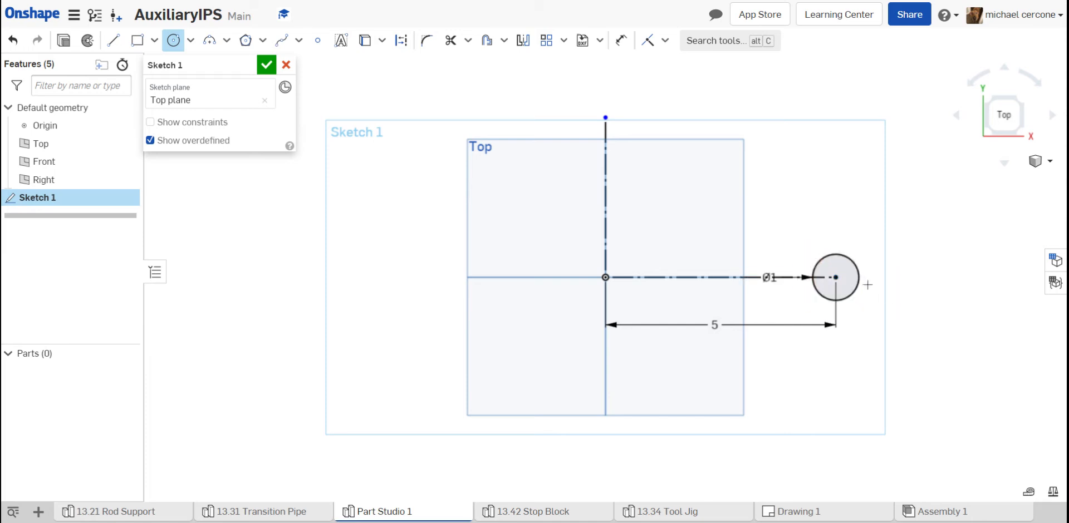
click(835, 277)
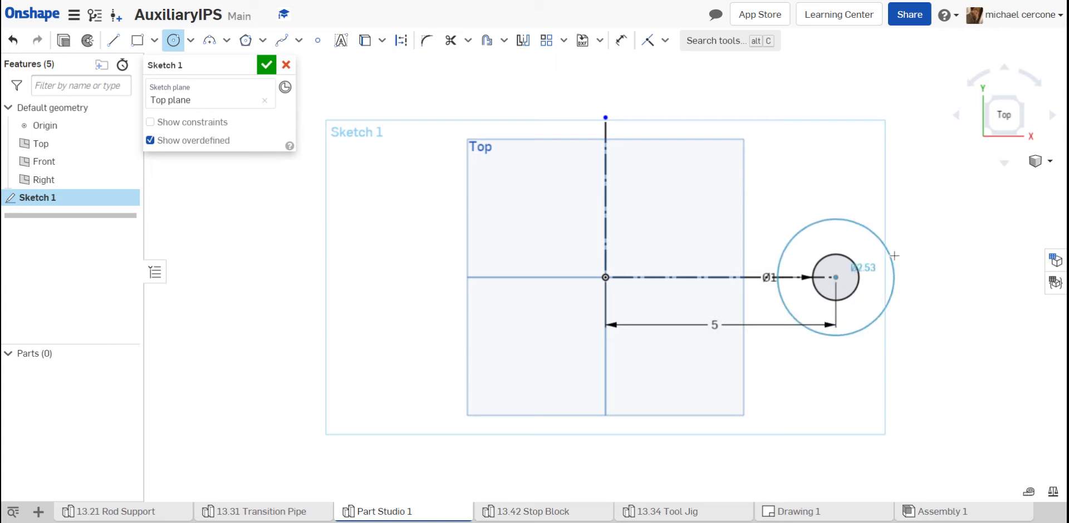
click(895, 258)
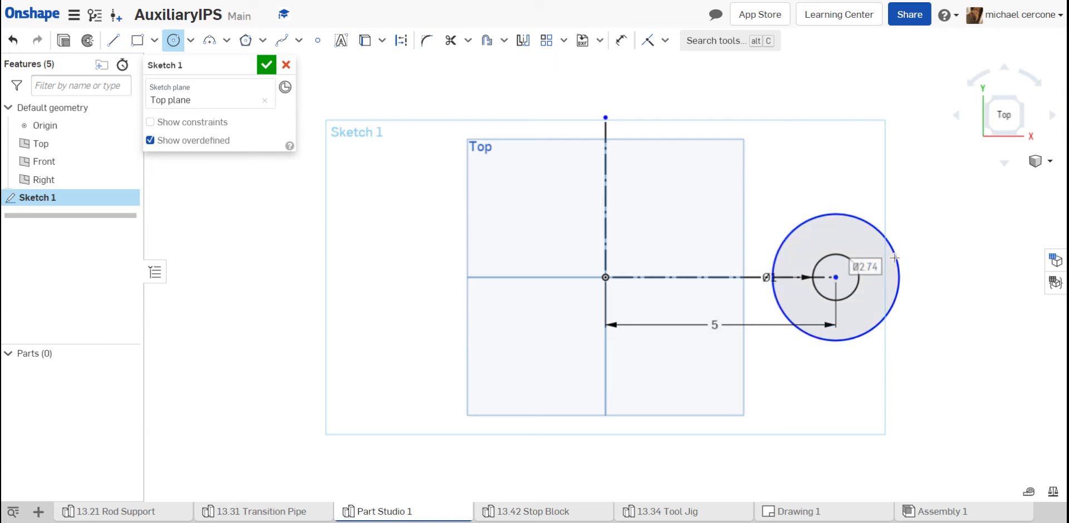
text(1.5)
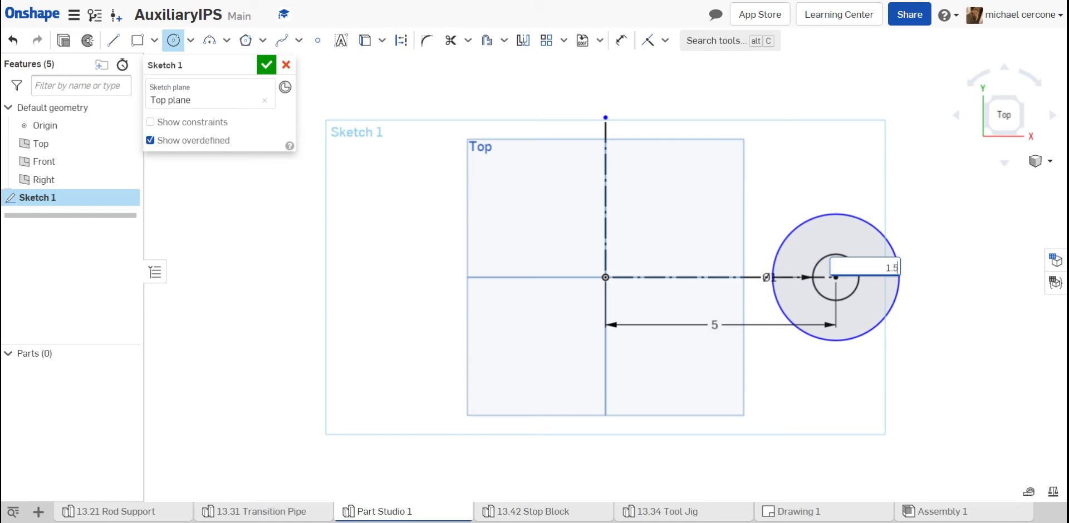
key(Return)
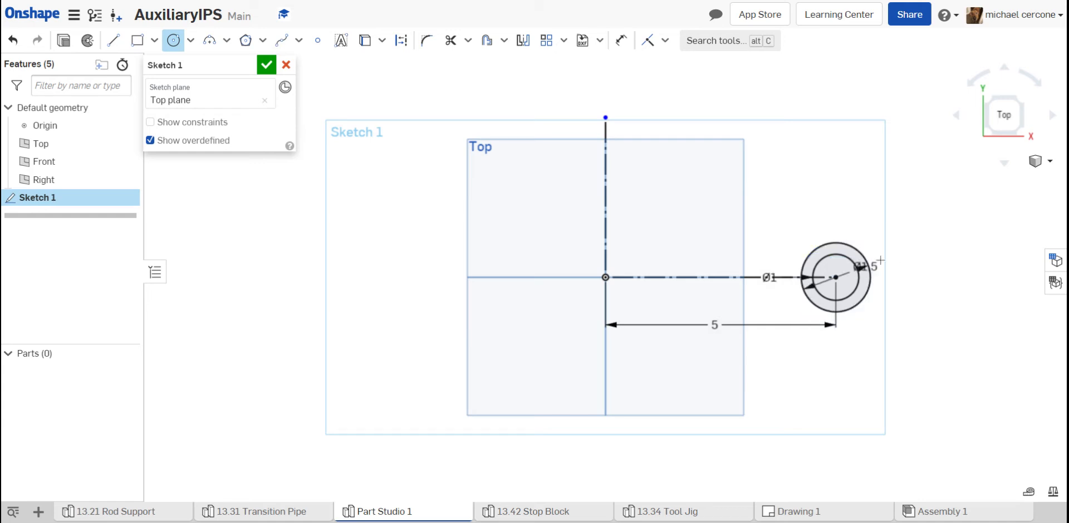
- Revolve the ring profile as a new solid around the vertical construction line
click(87, 41)
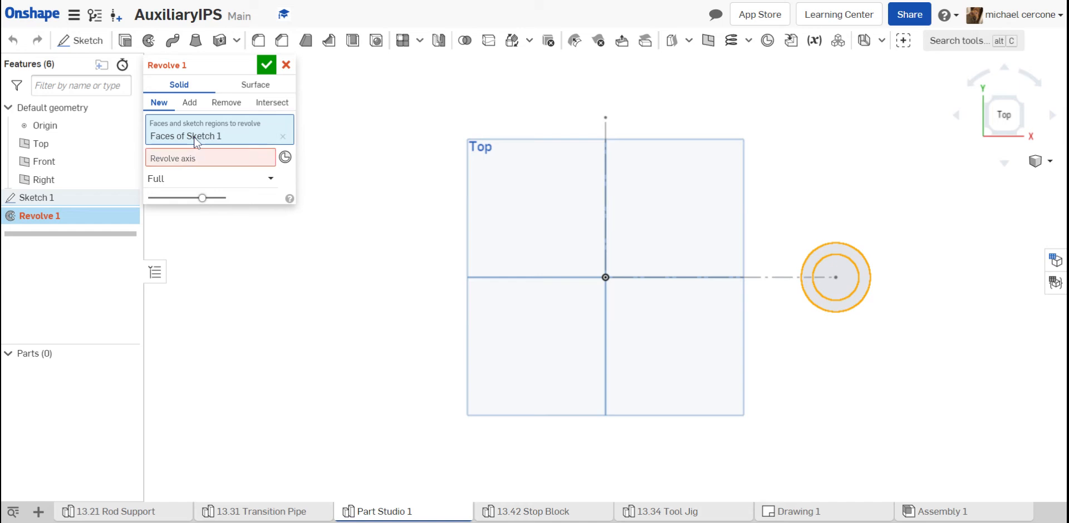
click(606, 187)
right_drag(663, 192, 668, 162)
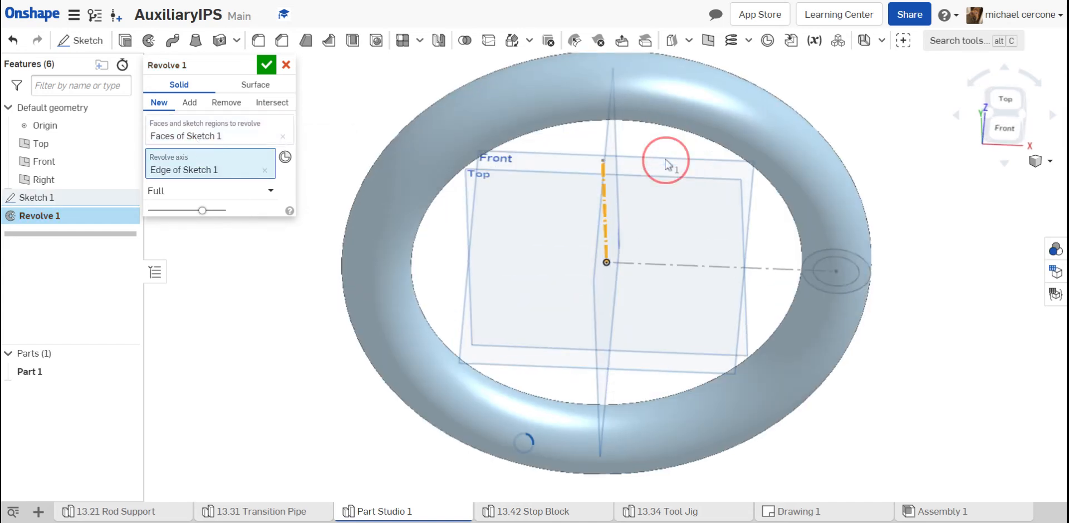
- Limit the revolve to one direction at 45 degrees, flip it so the pipe bends upward, and accept the feature
click(271, 196)
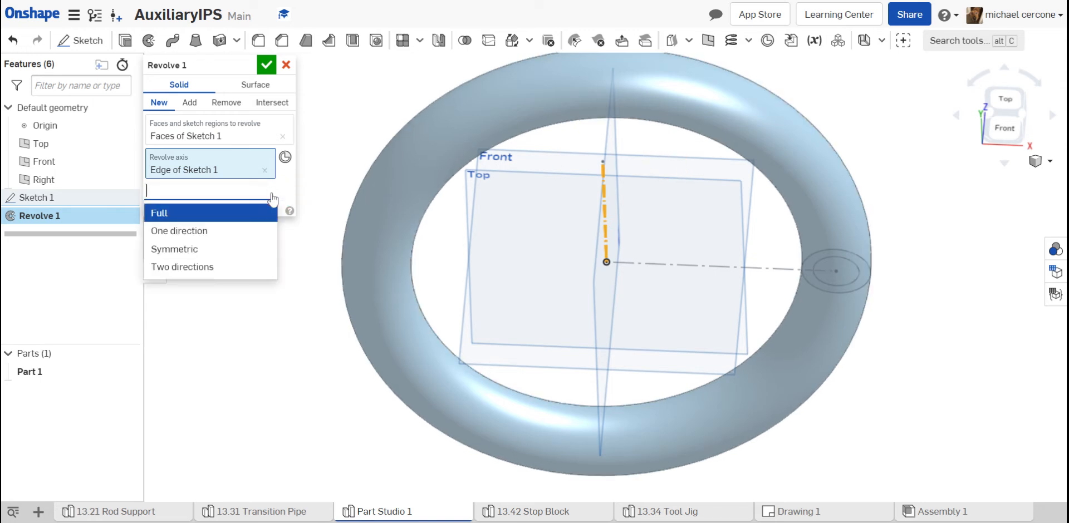
click(206, 234)
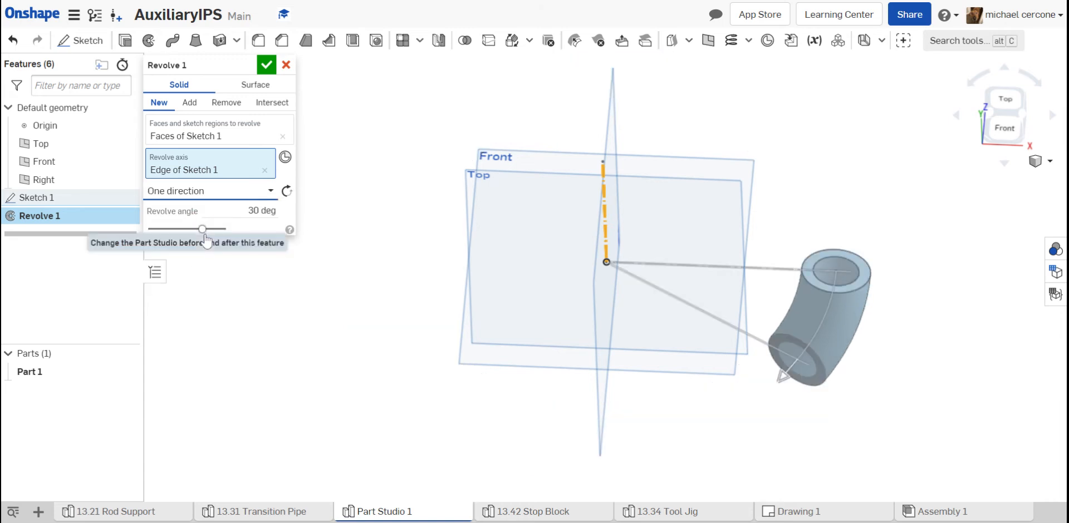
click(252, 210)
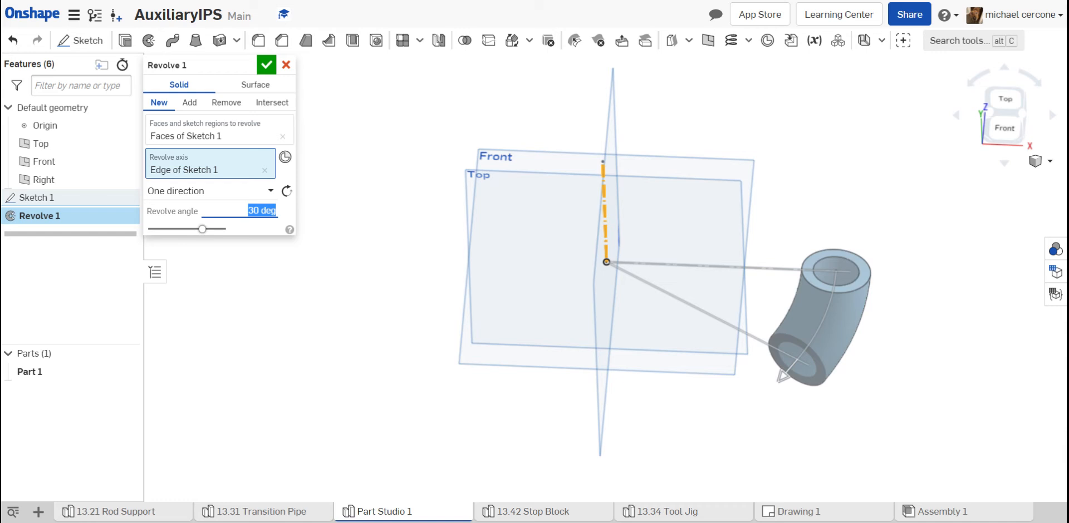
text(45)
key(Return)
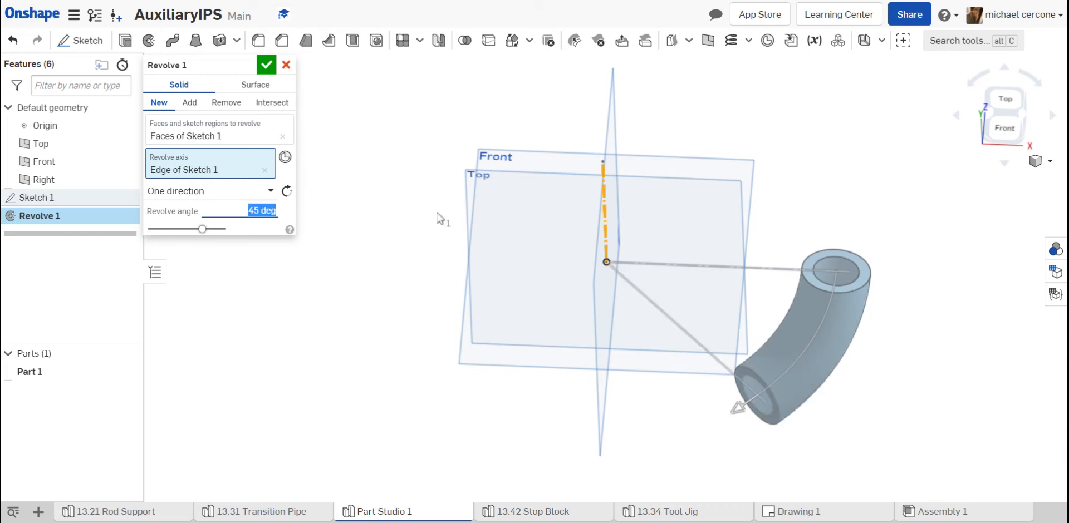
click(286, 194)
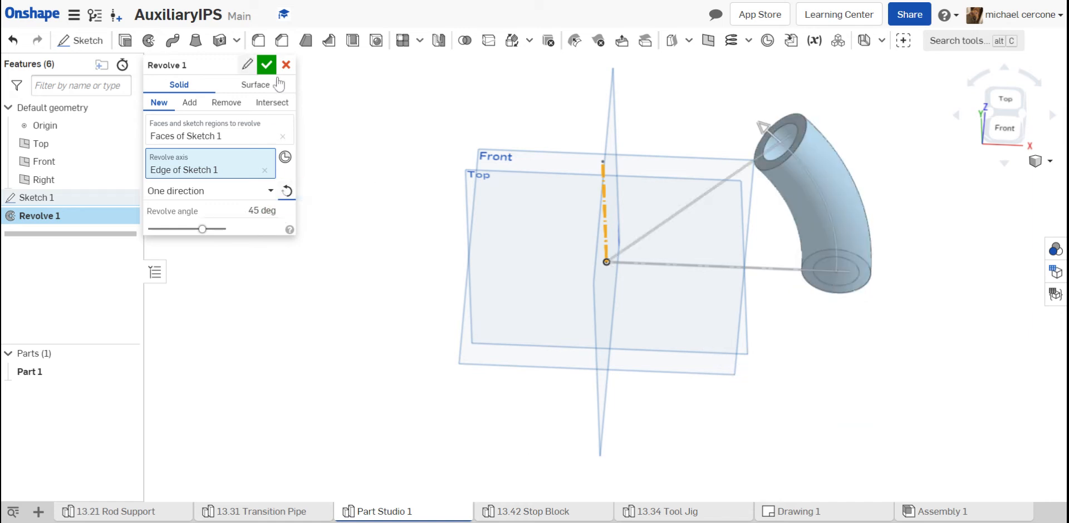
click(266, 64)
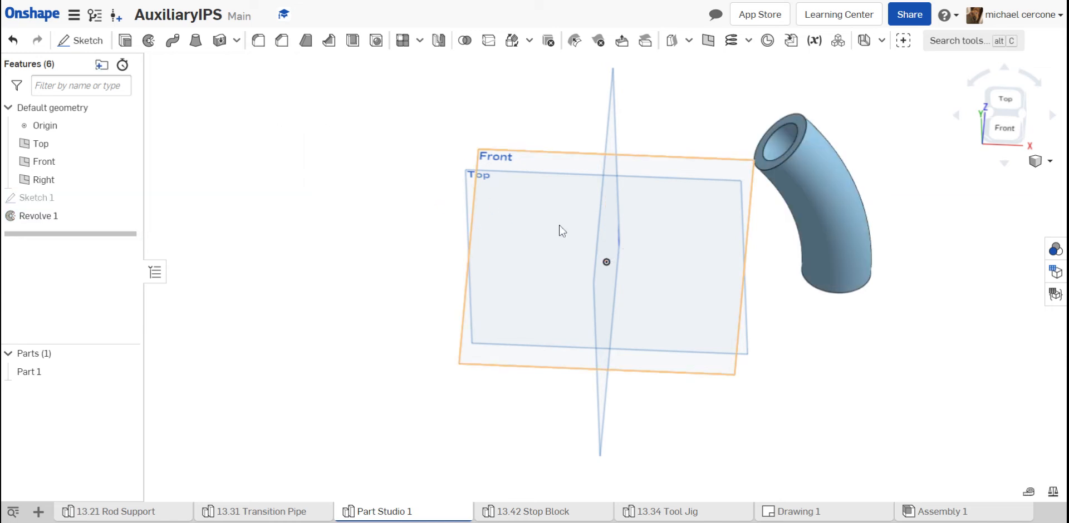
- Start a sketch on the pipe's lower end face and project the inner circular edge into it with Use
key(shift+7)
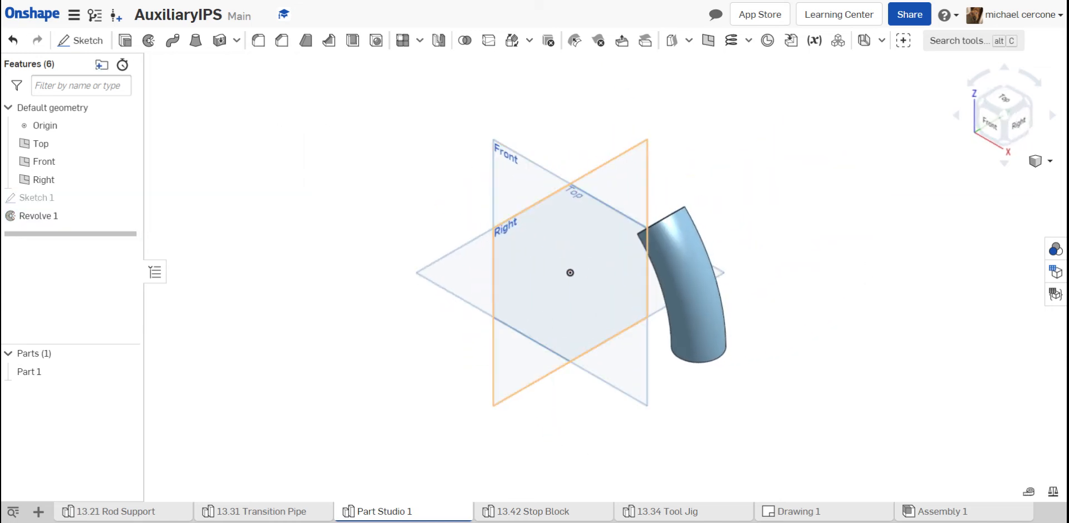
right_drag(645, 312, 654, 206)
scroll(674, 288, up, 3)
click(671, 305)
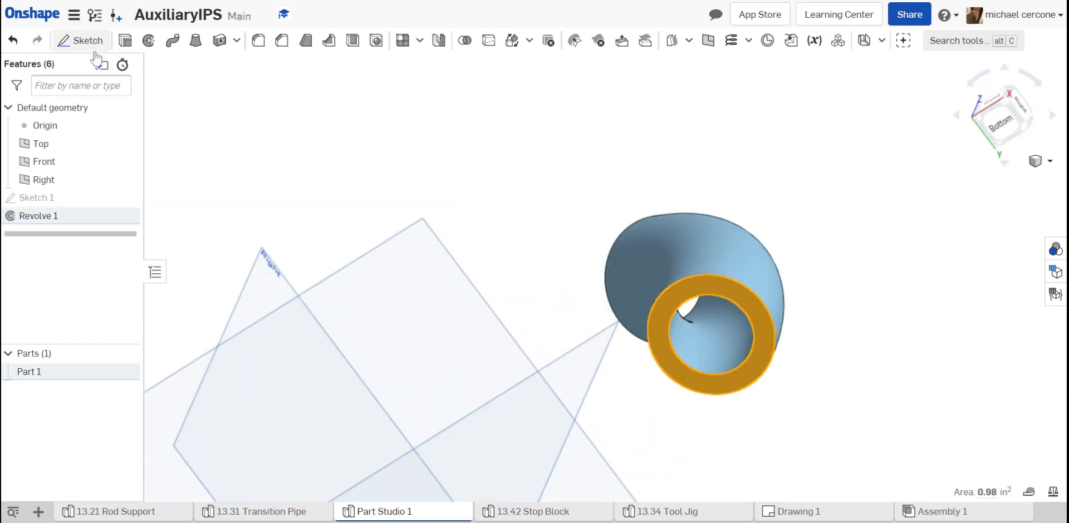
click(214, 165)
key(shift+s)
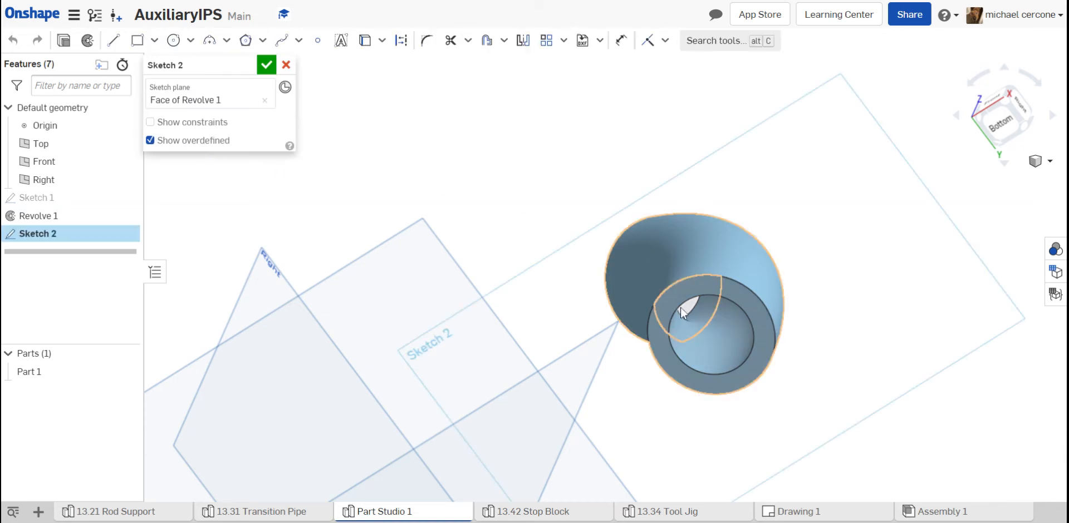
click(683, 306)
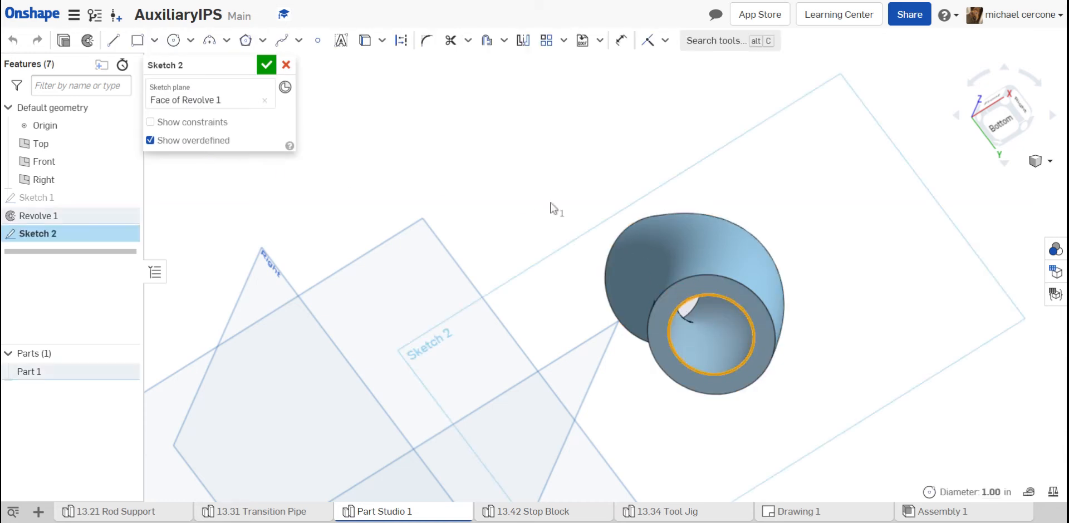
click(369, 42)
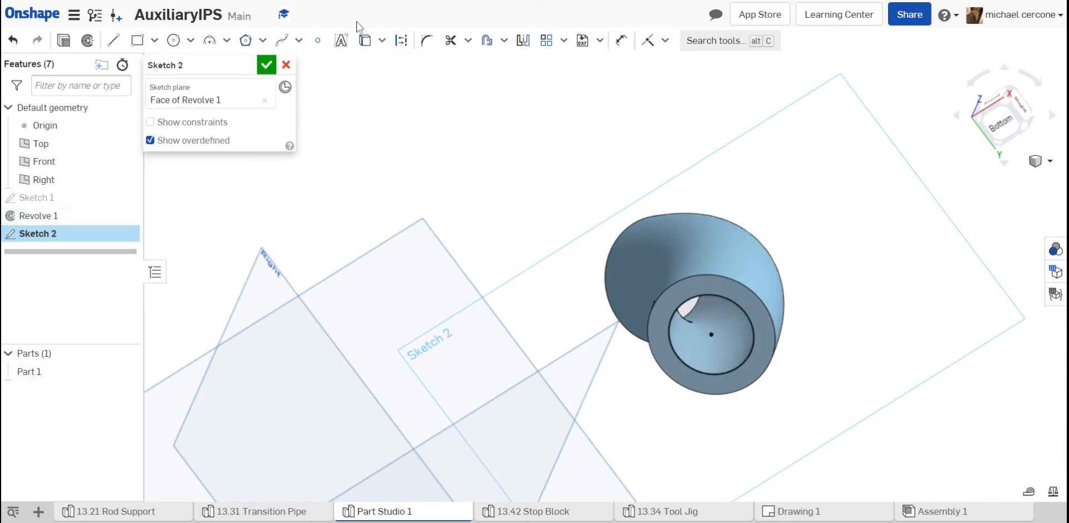
- Draw a 3.5 in diameter circle concentric with the pipe bore for the flange's outer edge
click(180, 42)
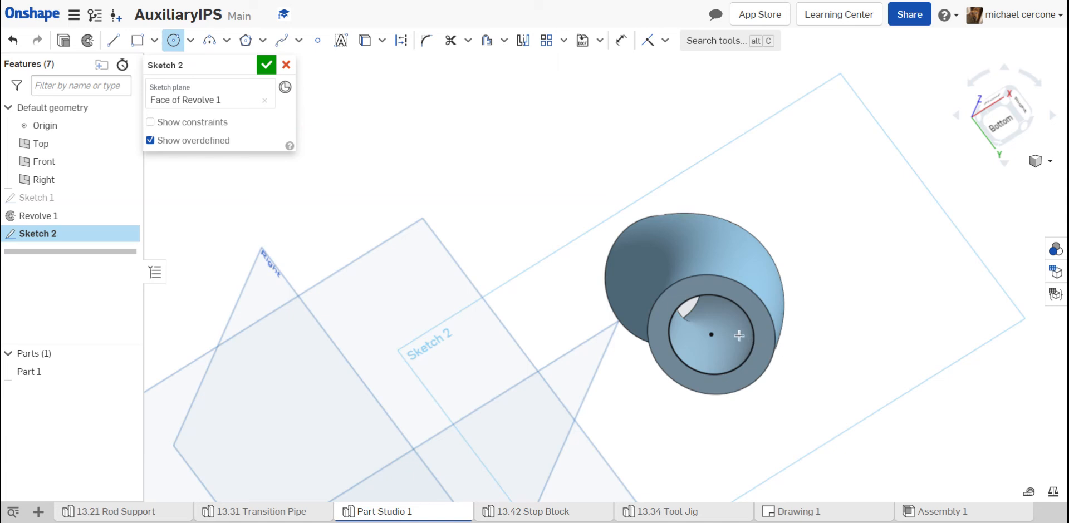
click(710, 335)
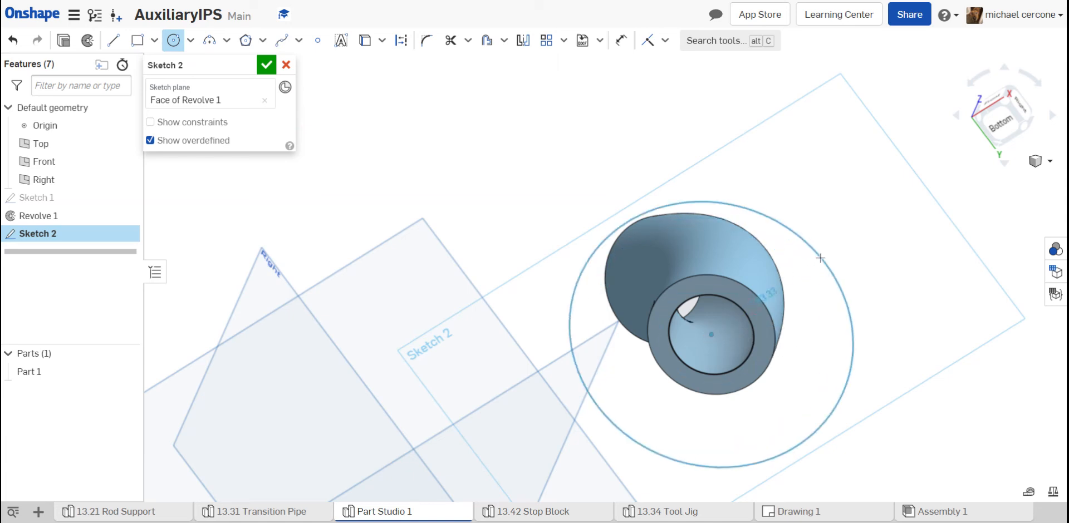
click(827, 251)
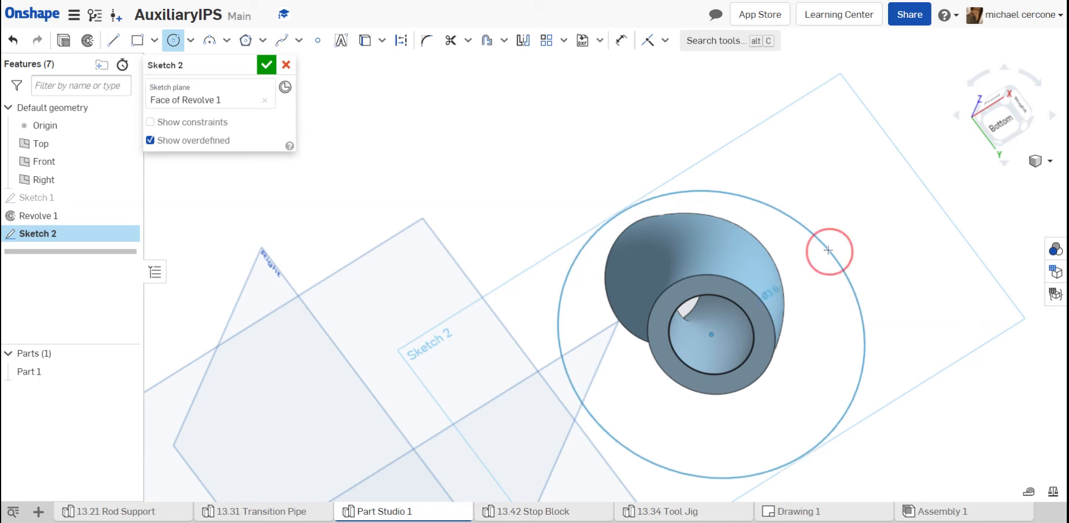
text(3.5)
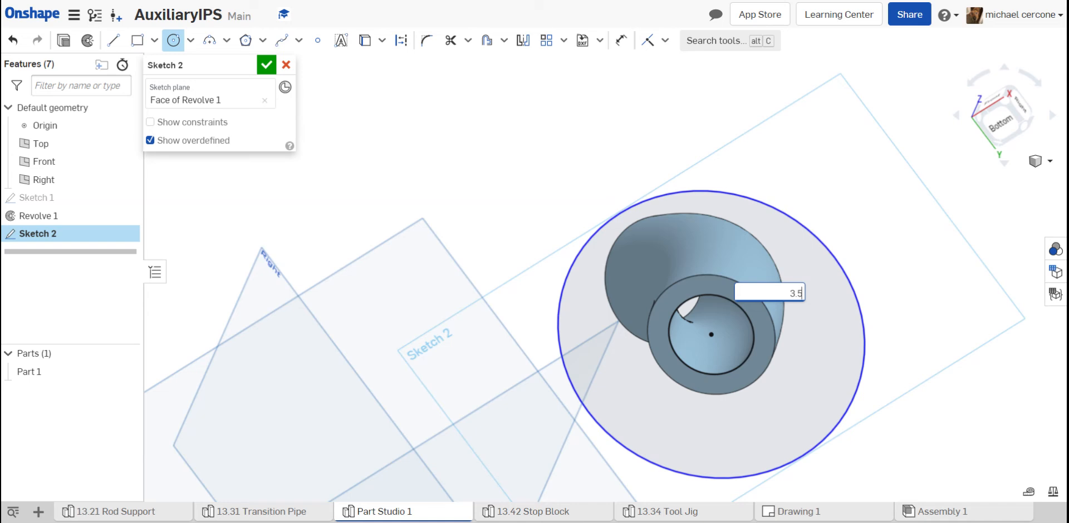
key(Return)
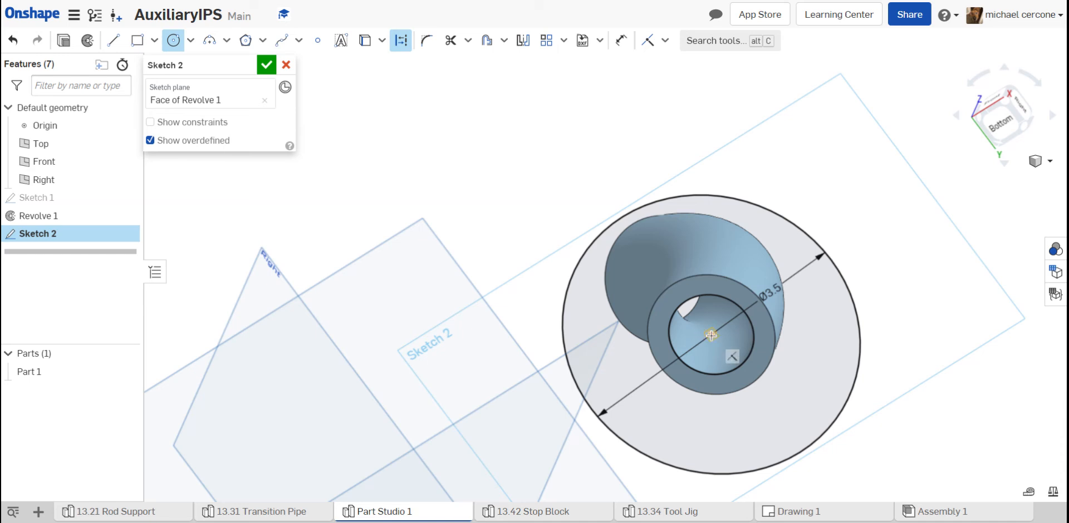
- Add a 2.5 in diameter construction circle centred on the pipe bore as the bolt circle
click(711, 334)
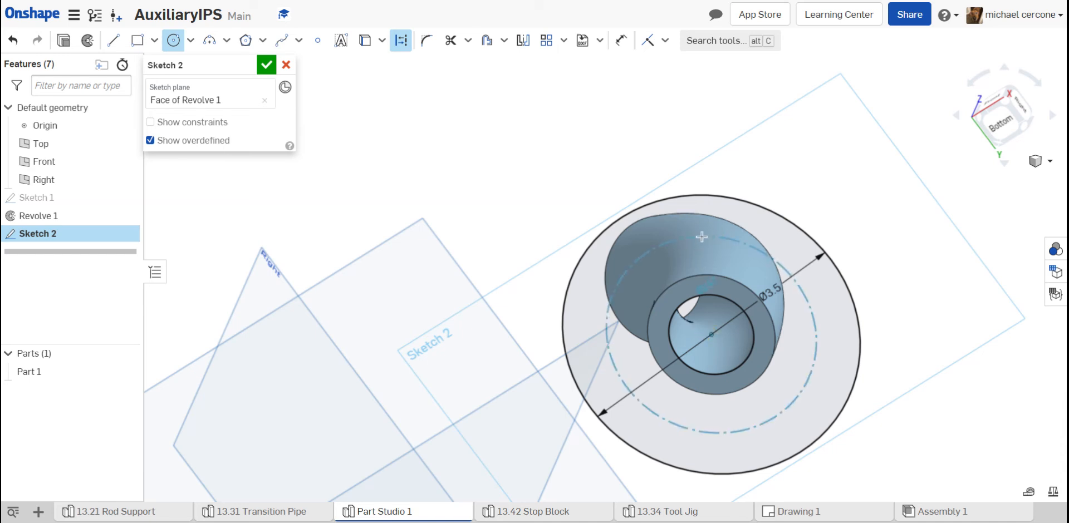
click(701, 237)
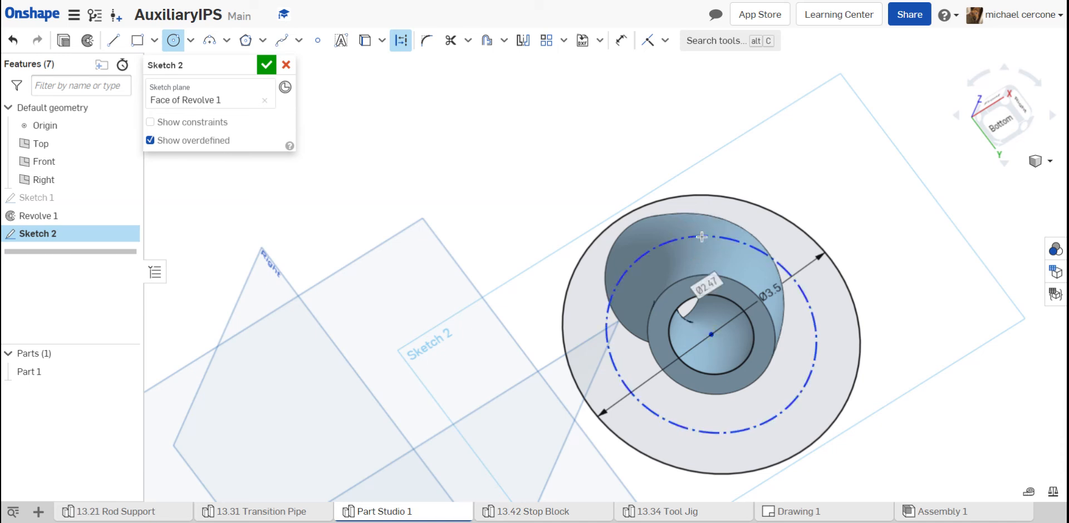
text(2)
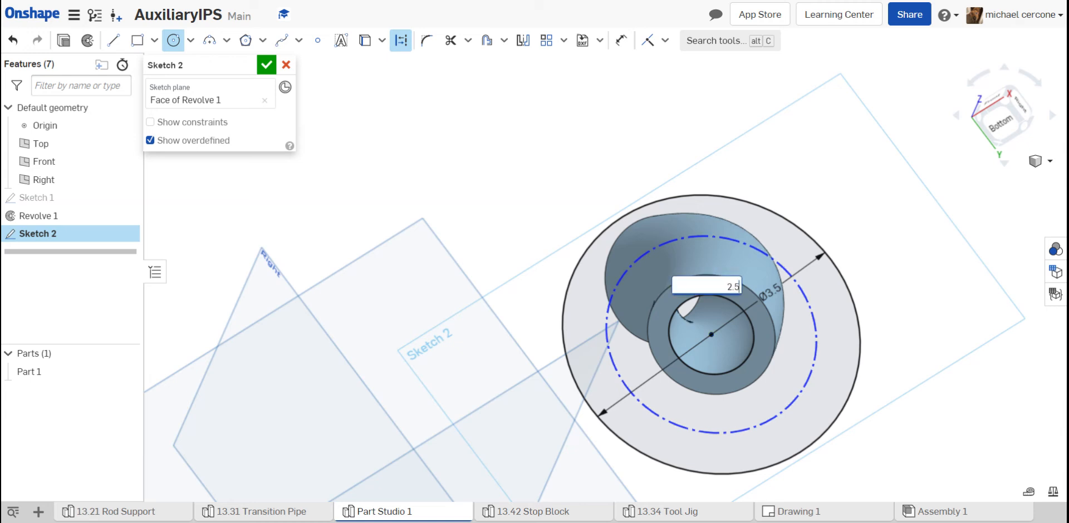
text(.5)
key(Return)
- View the sketch face-on and draw a regular 0.25 in diameter hole circle on the bolt circle, vertically above the bore centre
right_click(790, 199)
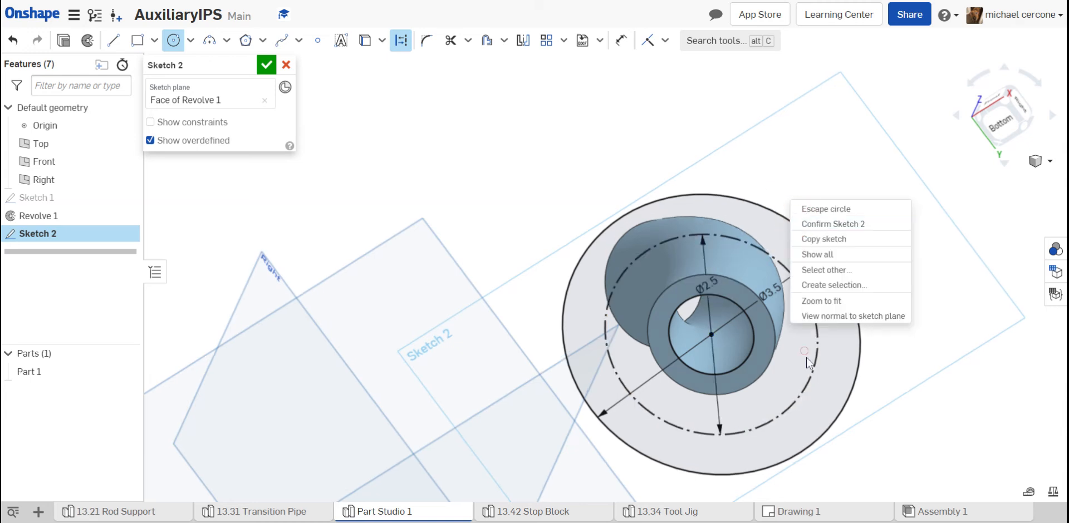
click(826, 316)
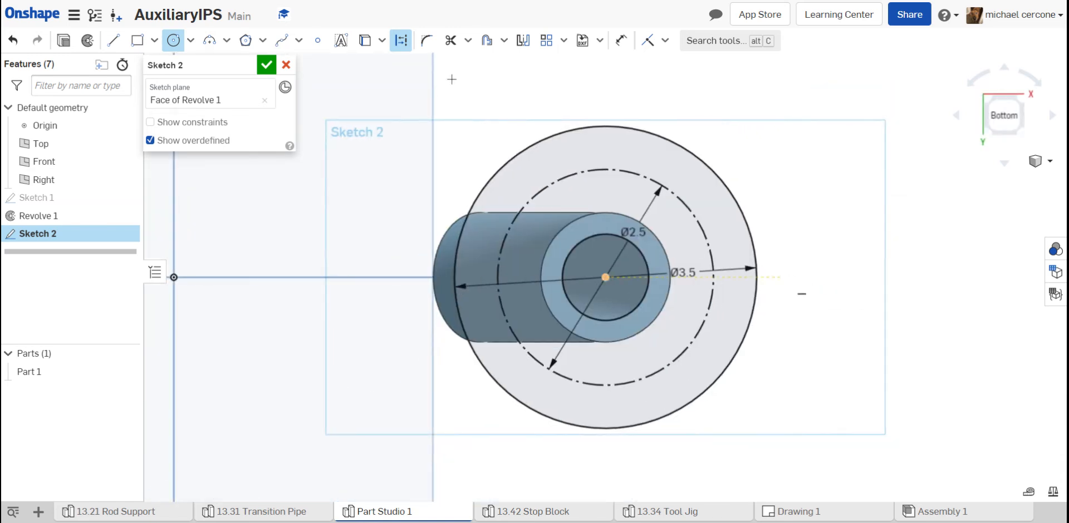
click(174, 40)
click(606, 167)
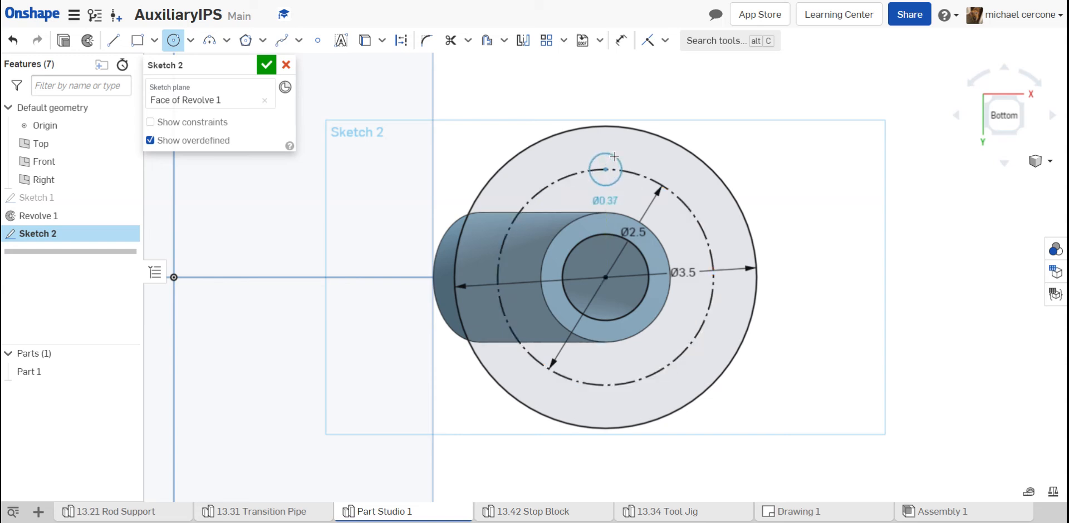
click(615, 157)
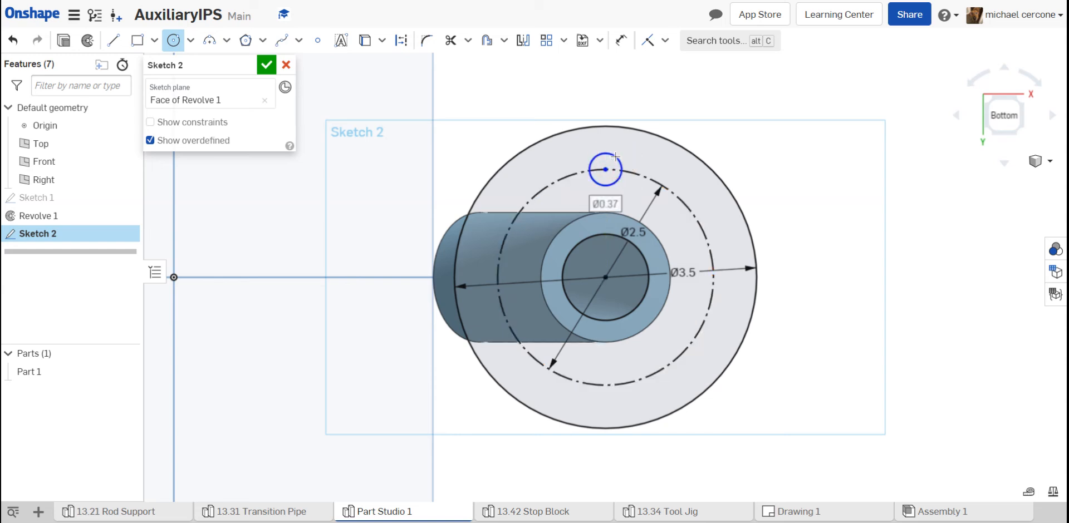
text(.)
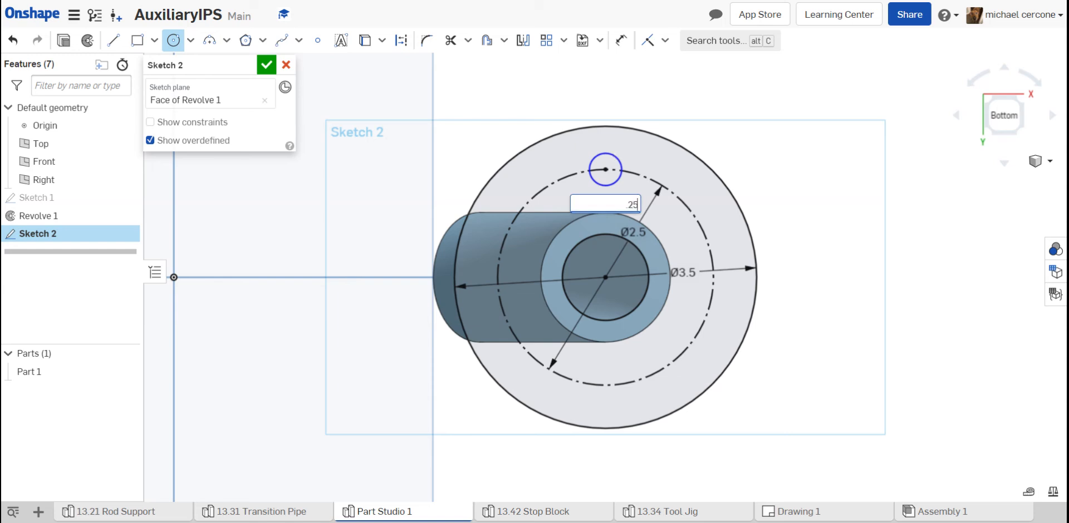
text(25)
key(Return)
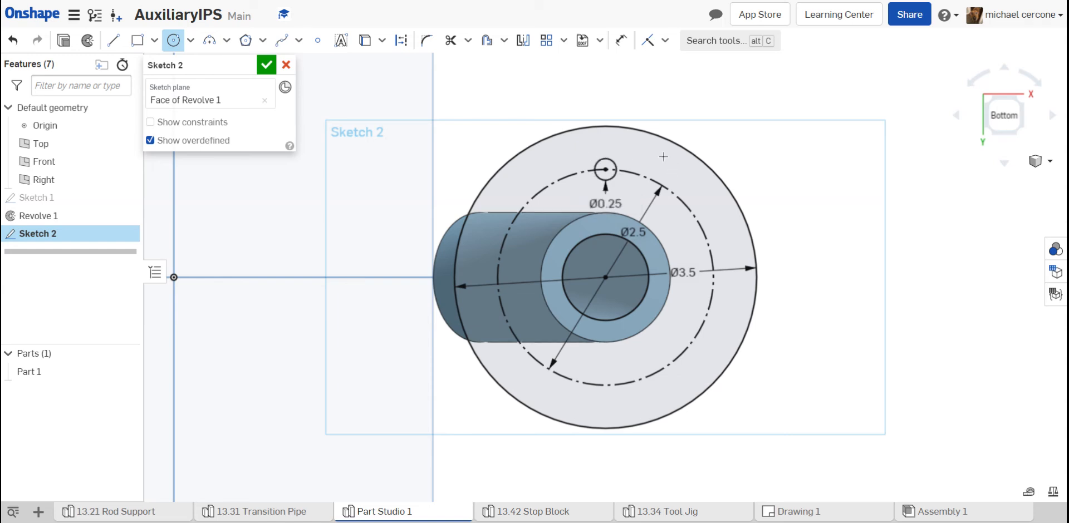
key(Escape)
- Circular-pattern the 0.25 in hole circle around the bore centre with 4 instances and accept the sketch
click(563, 40)
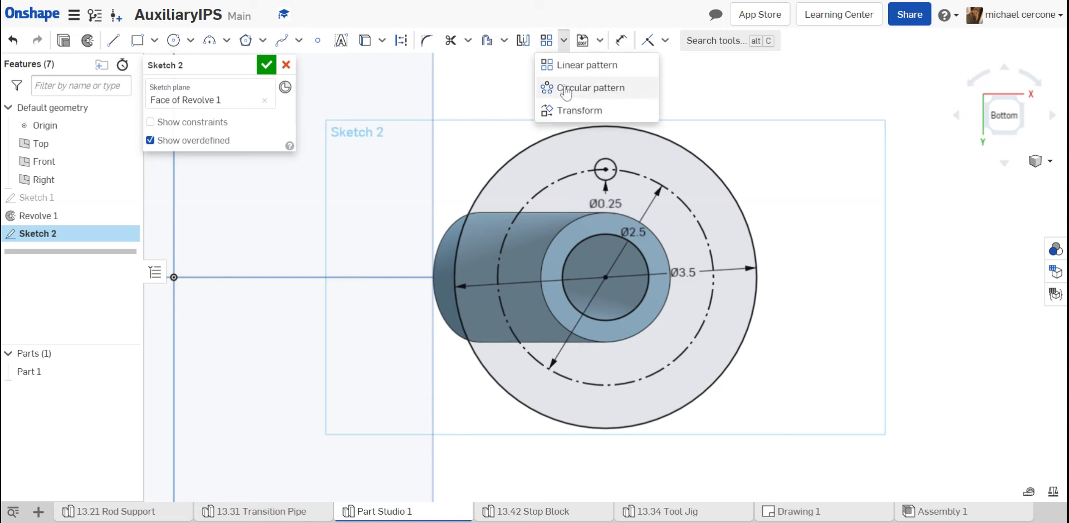
click(567, 89)
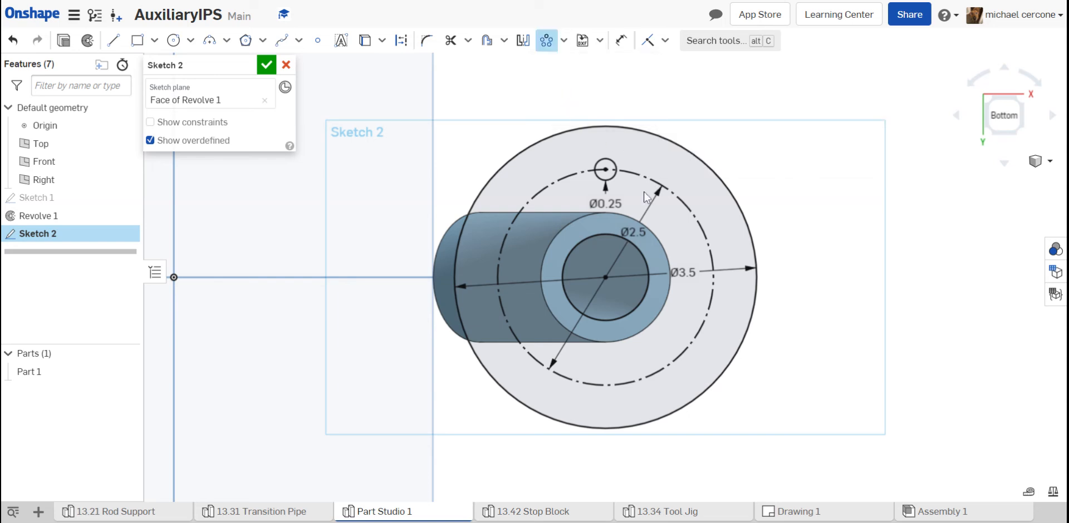
click(609, 176)
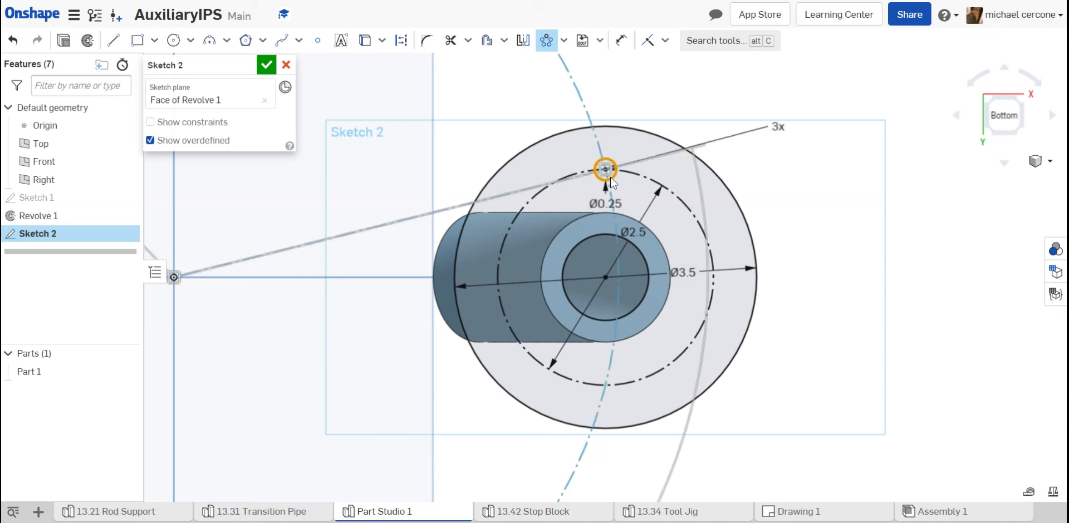
scroll(395, 259, down, 3)
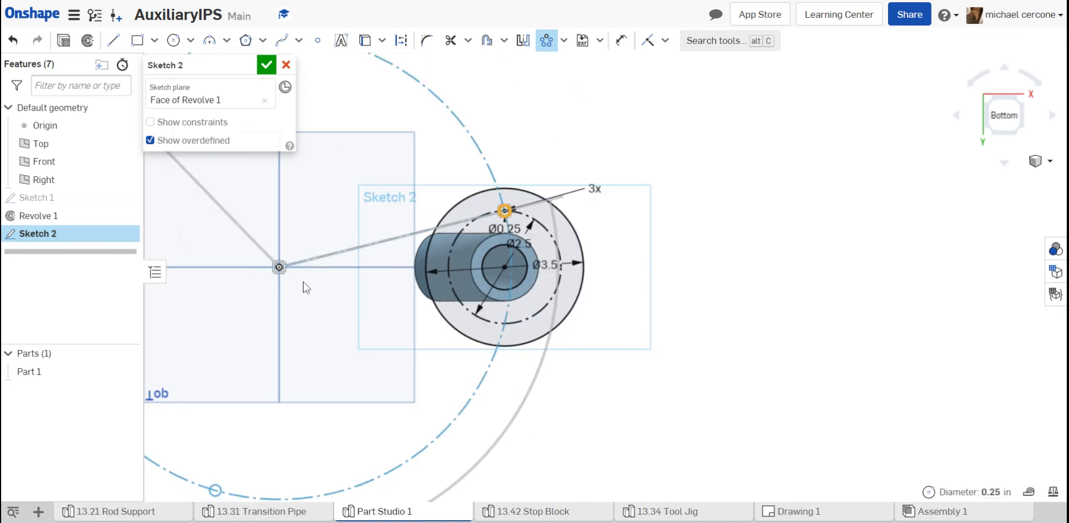
drag(279, 268, 498, 268)
drag(502, 268, 505, 267)
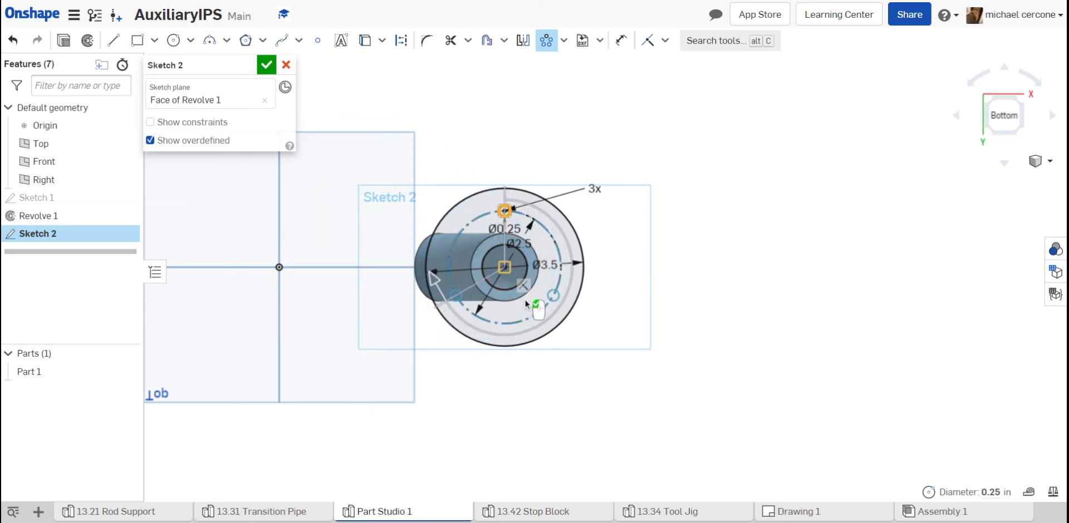
scroll(526, 295, up, 5)
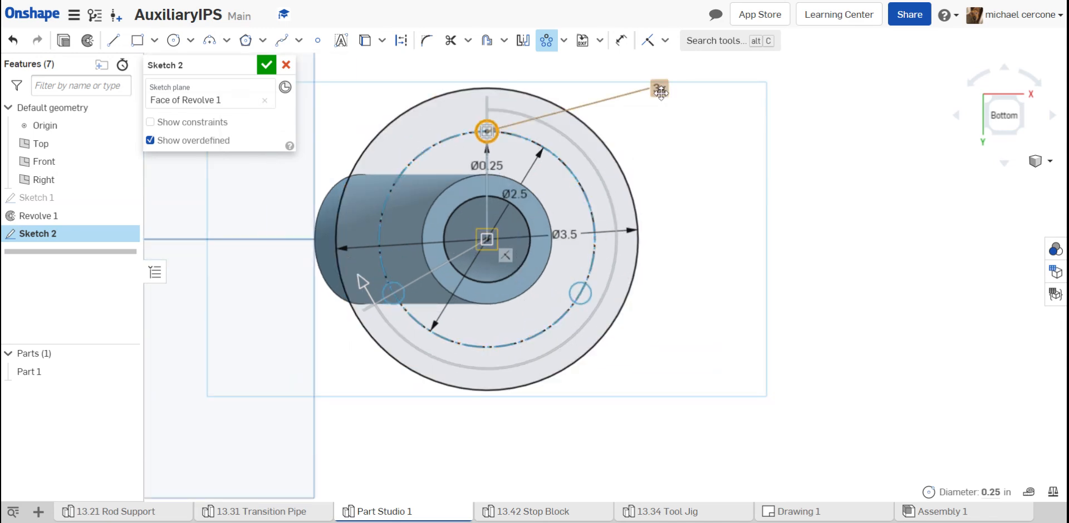
click(659, 91)
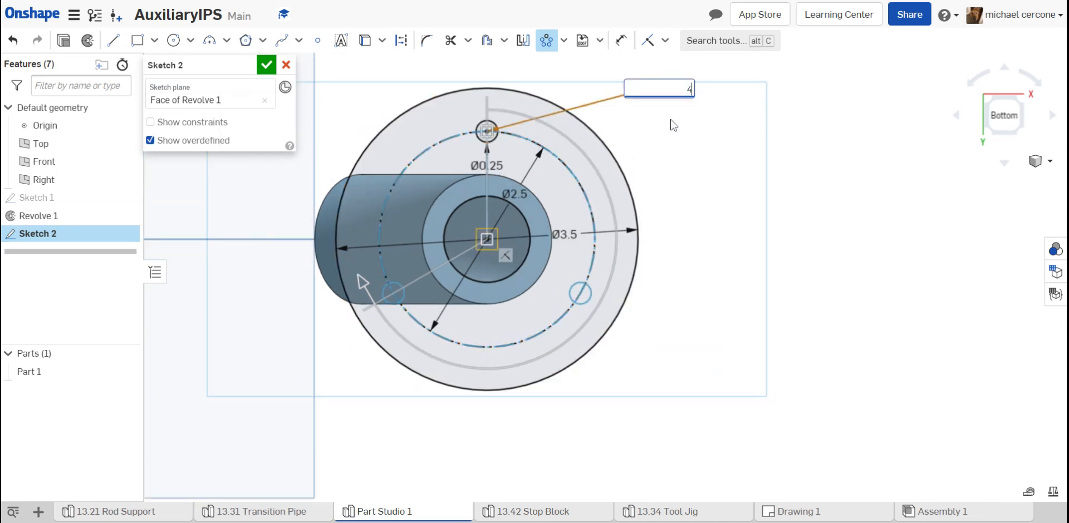
text(4)
key(Return)
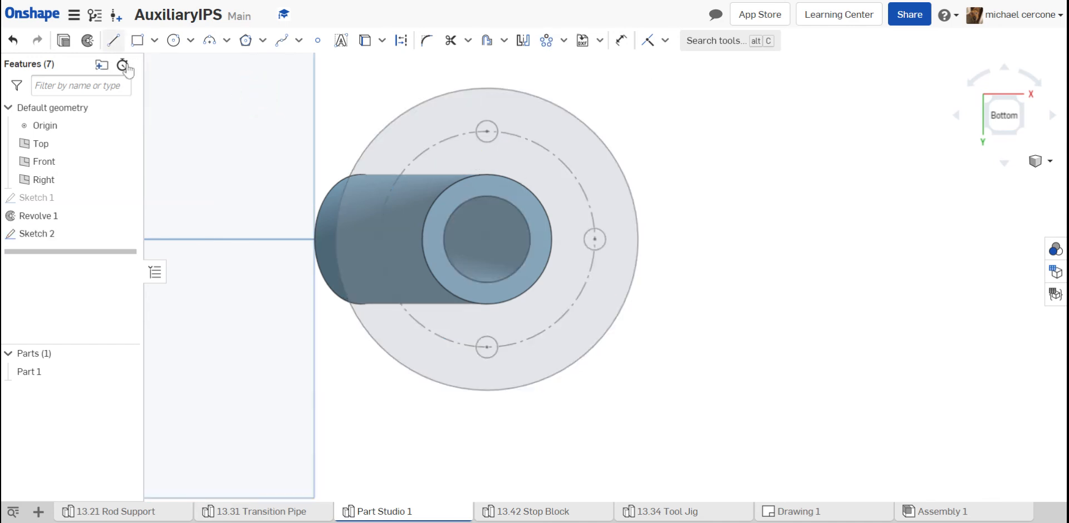
click(64, 42)
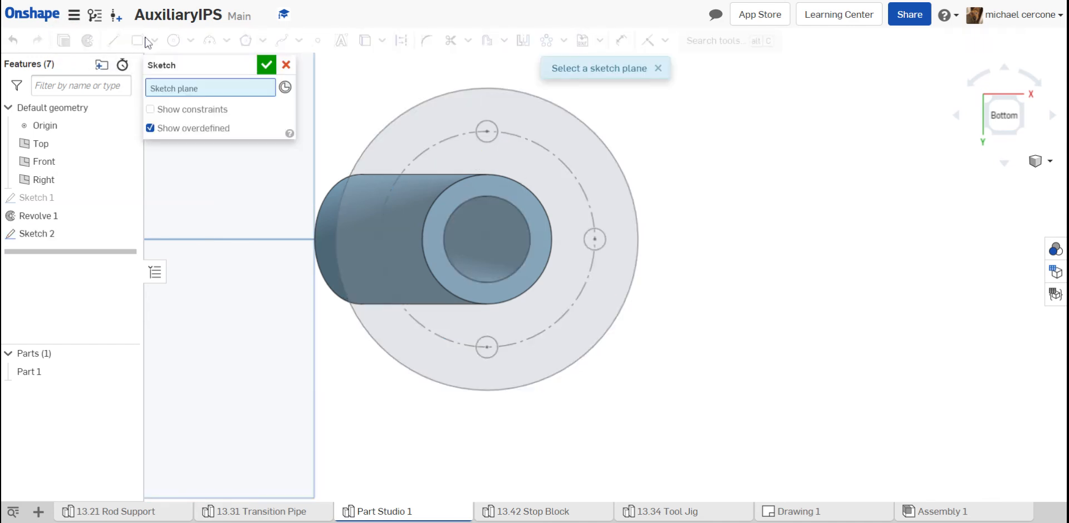
click(286, 65)
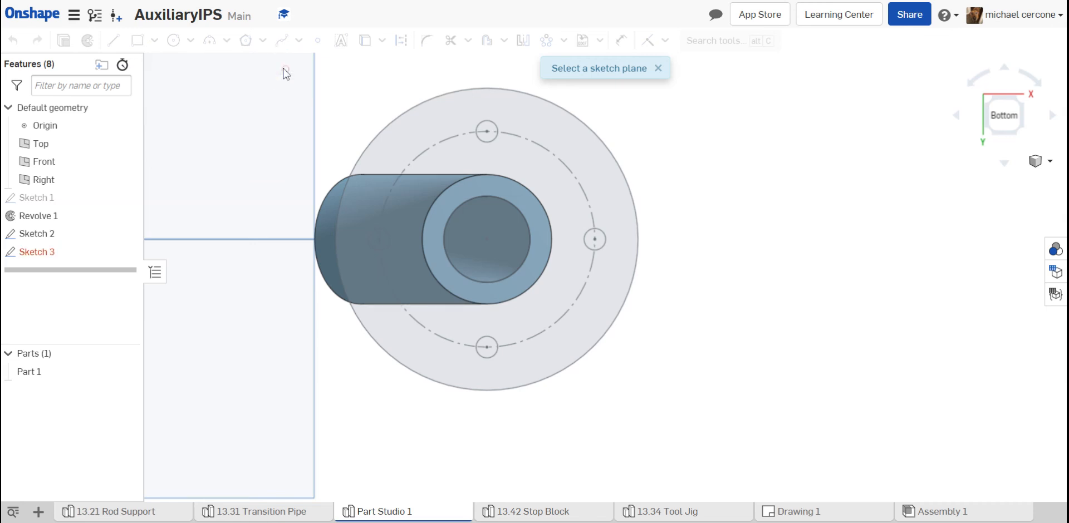
key(ctrl+z)
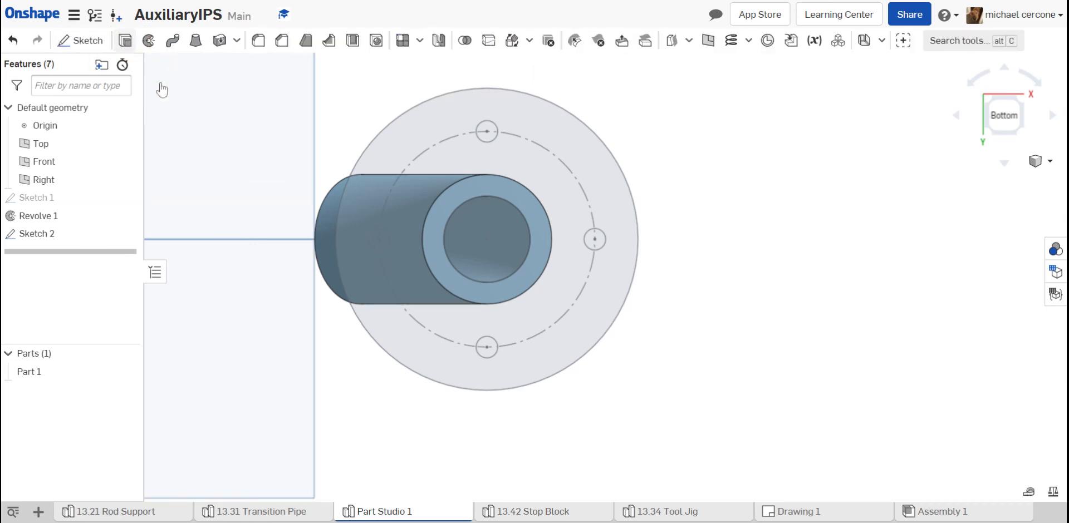
- Extrude the flange region and the pipe-wall ring, without the bolt holes, by 0.25 in as an addition to the pipe
key(shift+e)
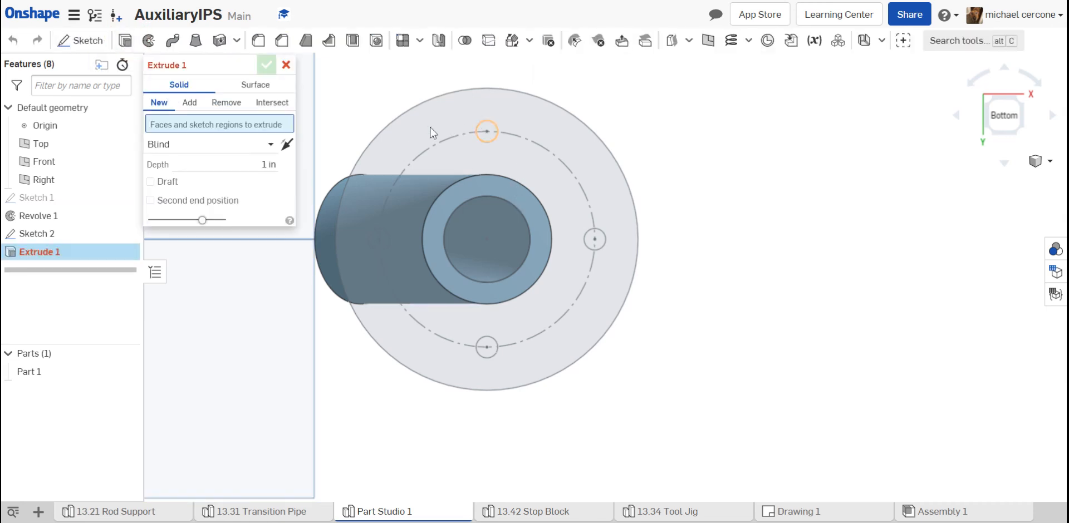
click(432, 128)
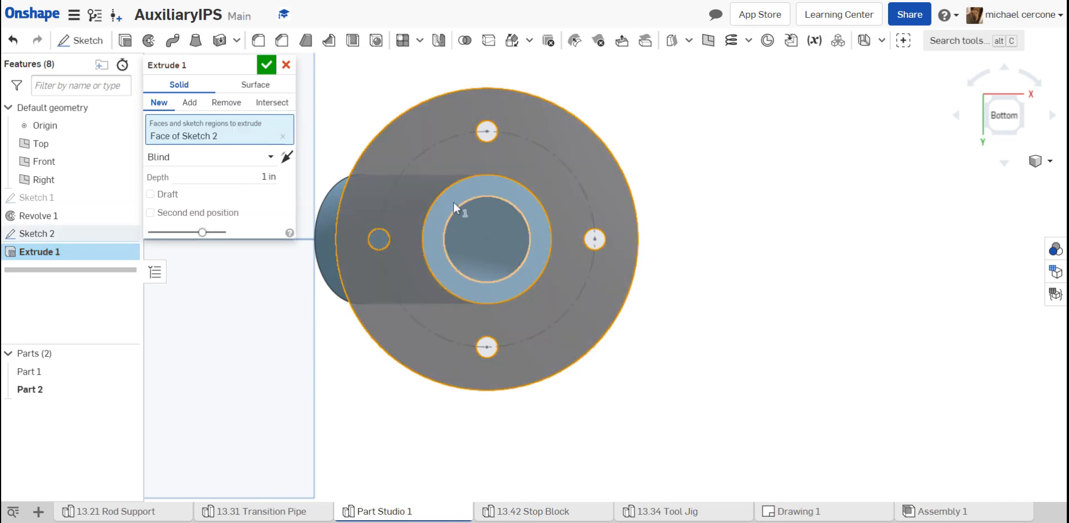
click(455, 202)
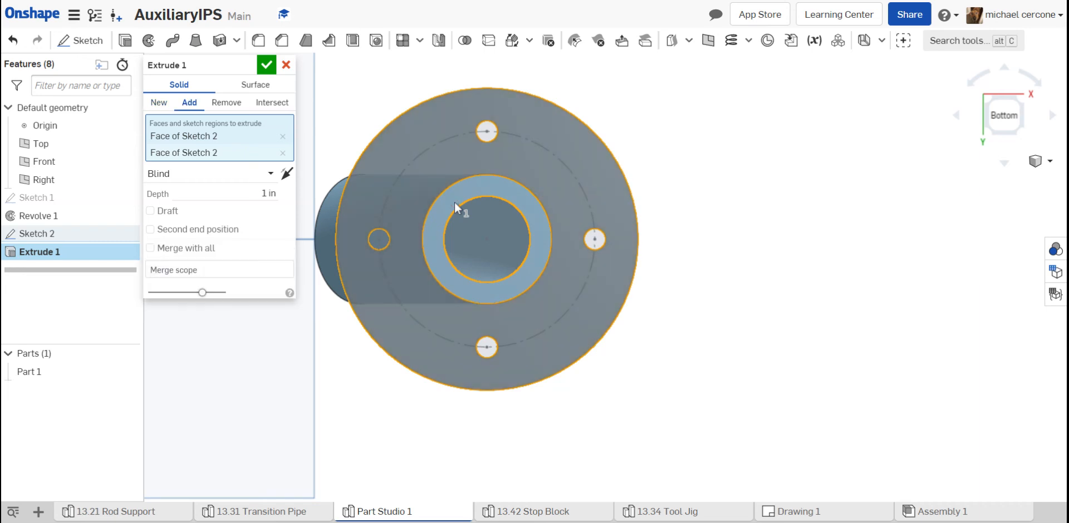
click(272, 195)
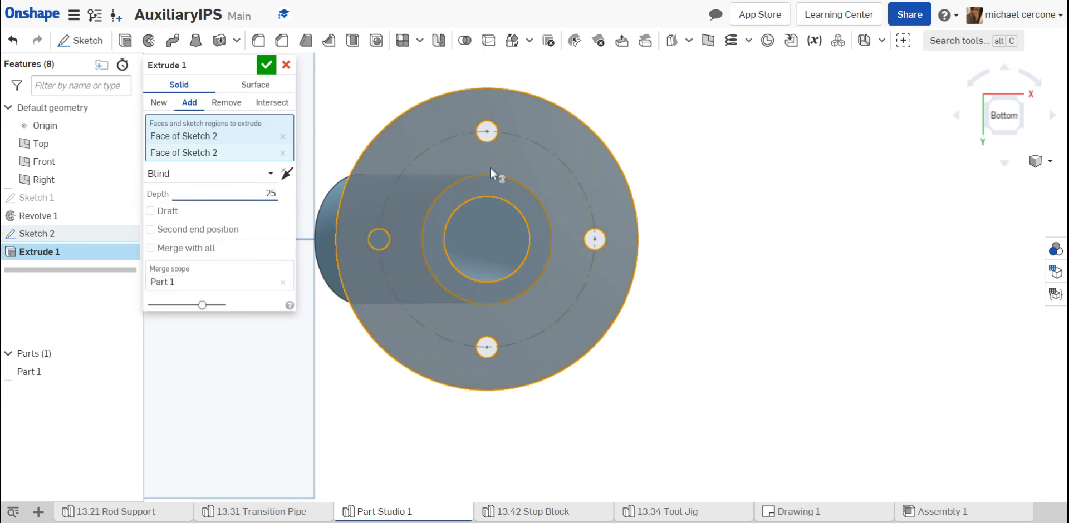
right_drag(490, 168, 504, 226)
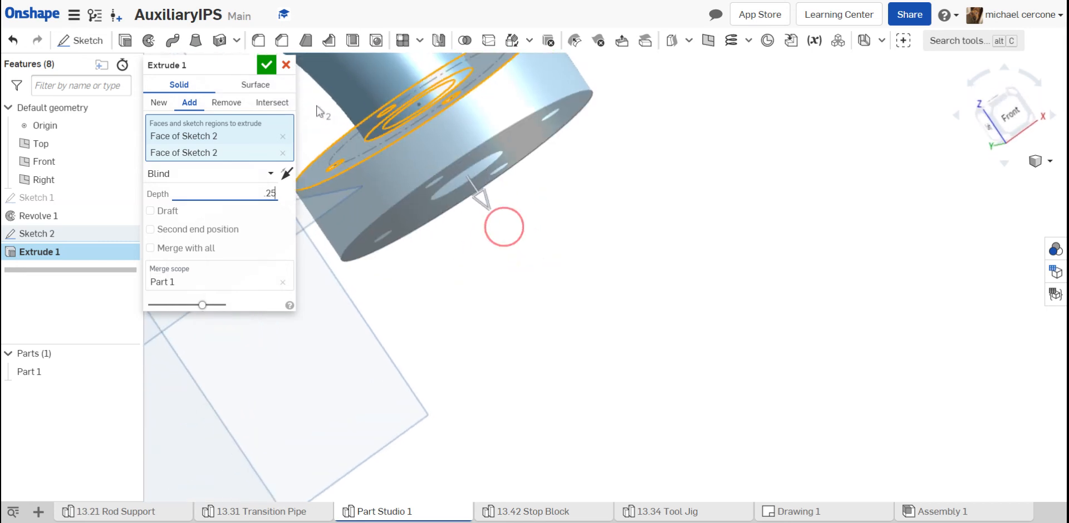
click(269, 65)
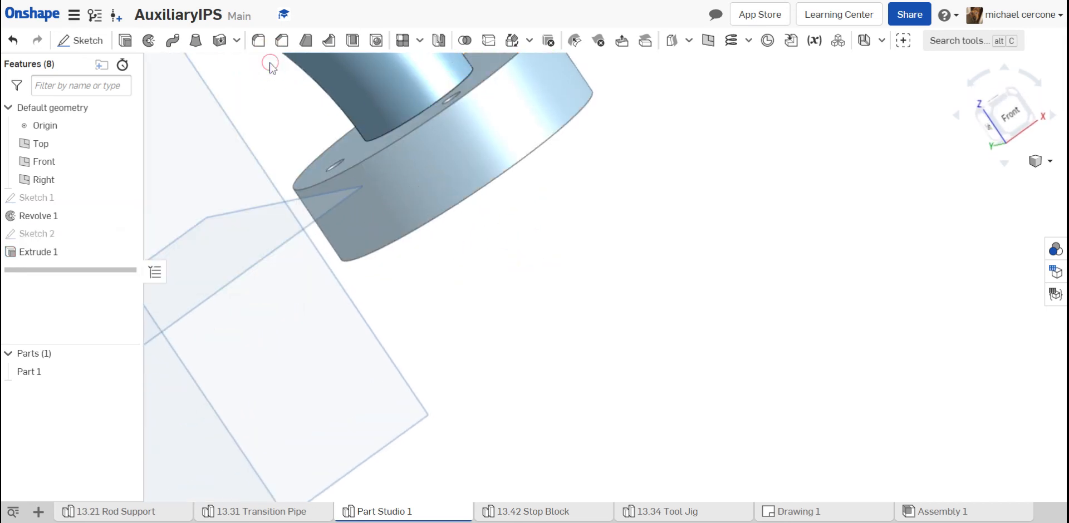
- Copy the flange sketch, Sketch 2, and paste it onto the ring-shaped end face at the pipe's other end
scroll(351, 128, up, 5)
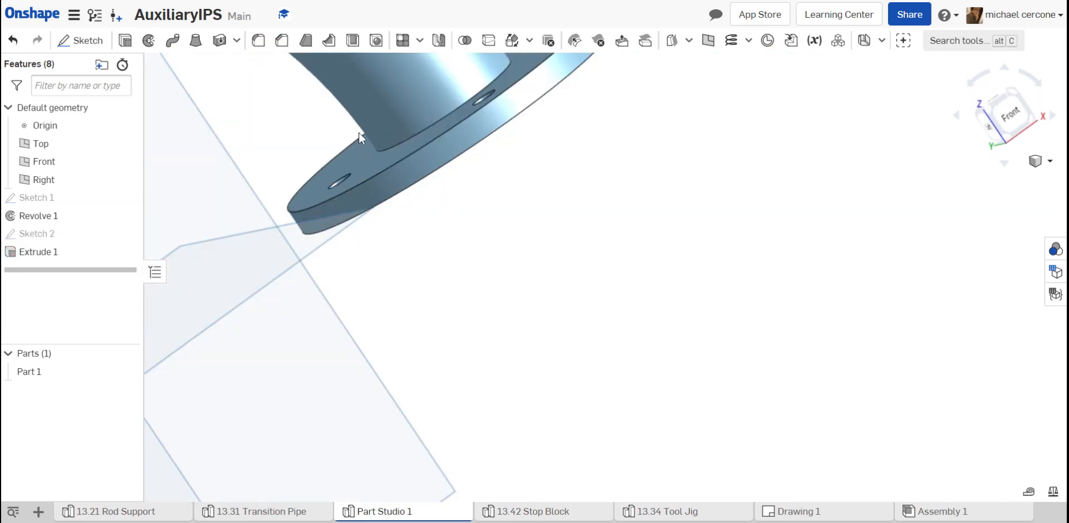
scroll(360, 132, down, 6)
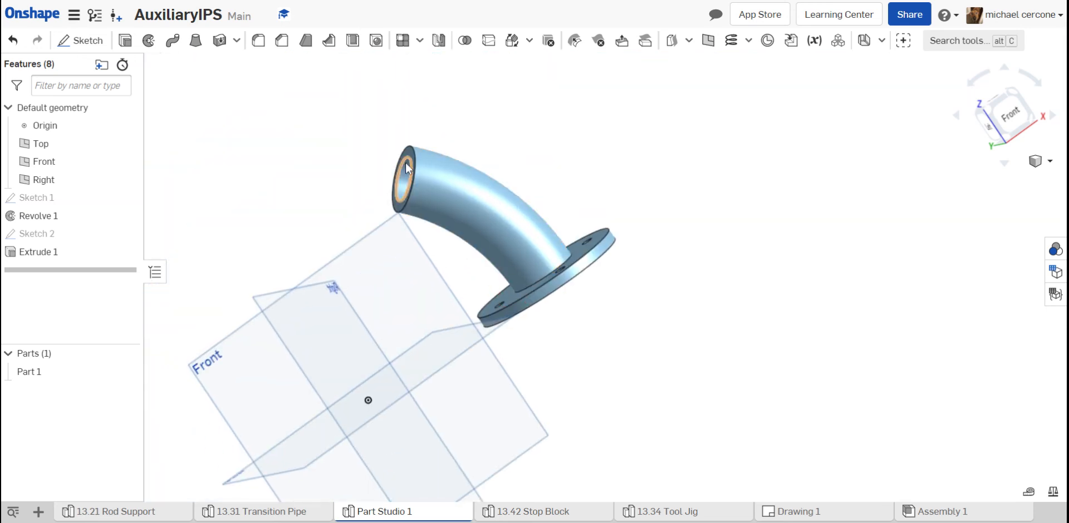
right_click(40, 239)
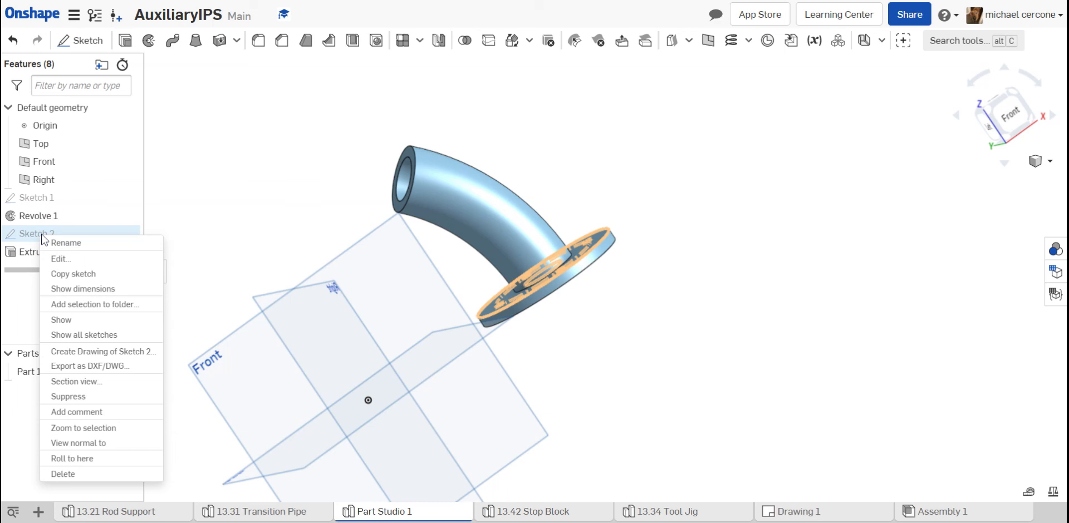
click(68, 276)
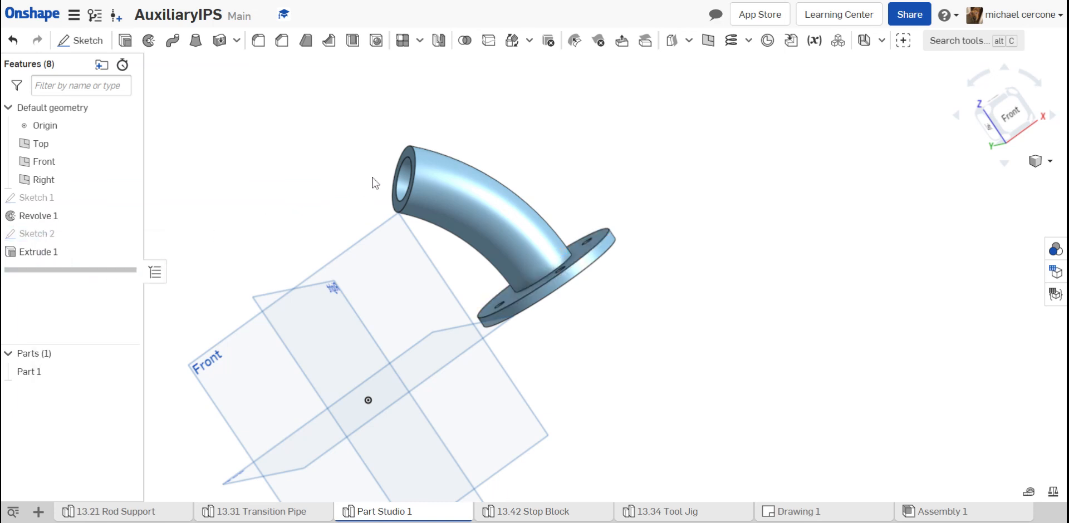
scroll(374, 184, up, 5)
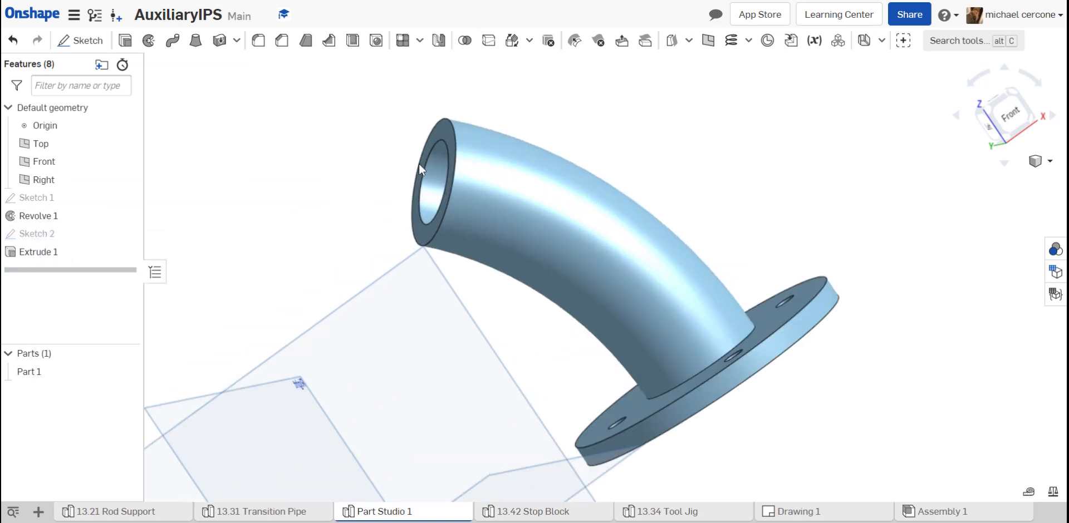
click(446, 132)
right_click(447, 132)
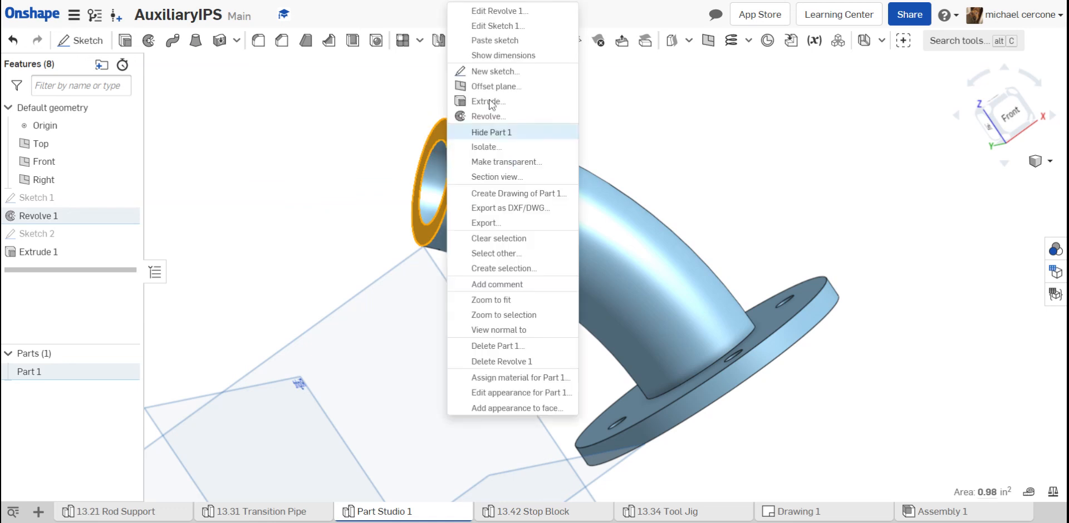
click(495, 41)
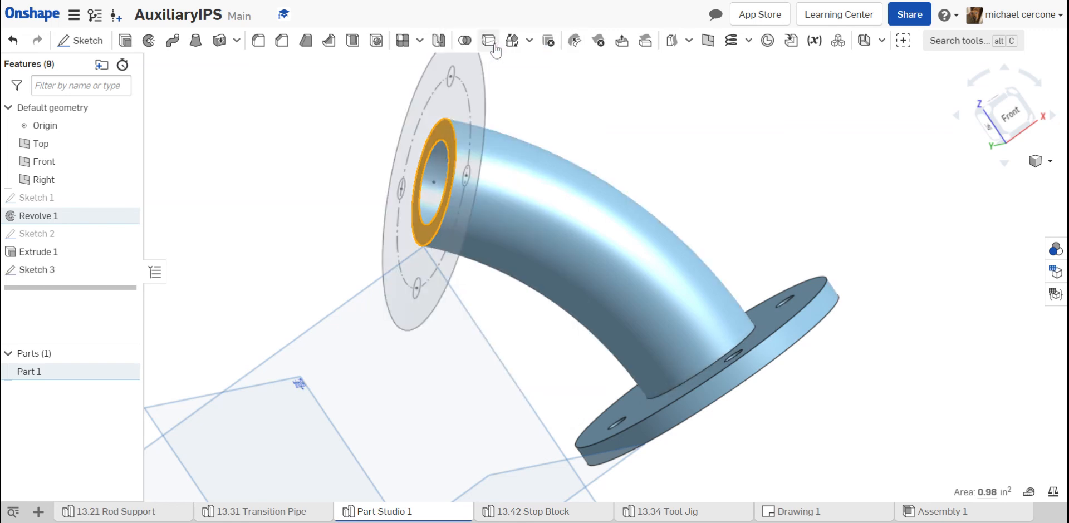
- Extrude the pasted sketch's flange region and pipe-wall ring, without the bolt holes, as a solid 0.25 in deep added to Part 1
click(123, 44)
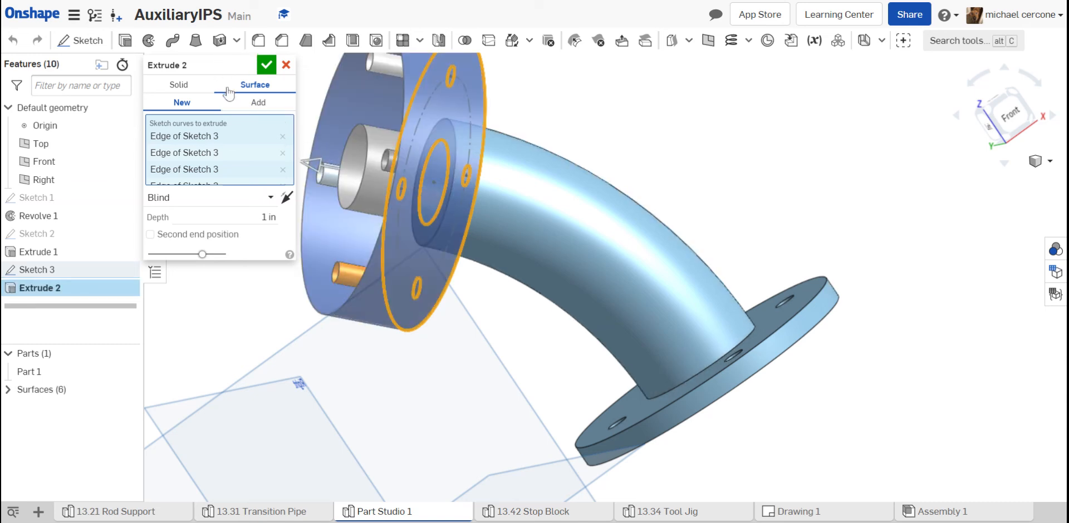
click(186, 85)
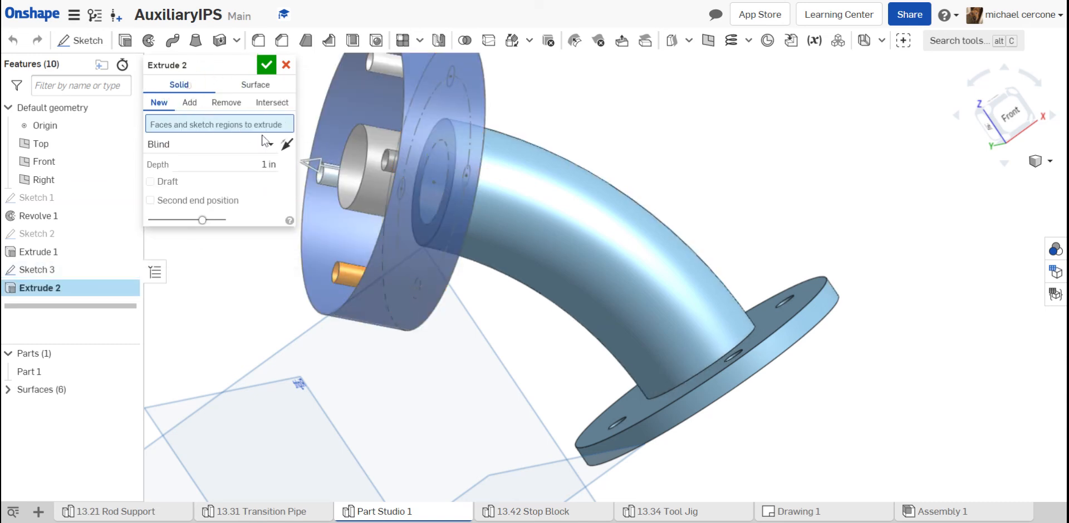
right_drag(329, 139, 417, 149)
click(425, 152)
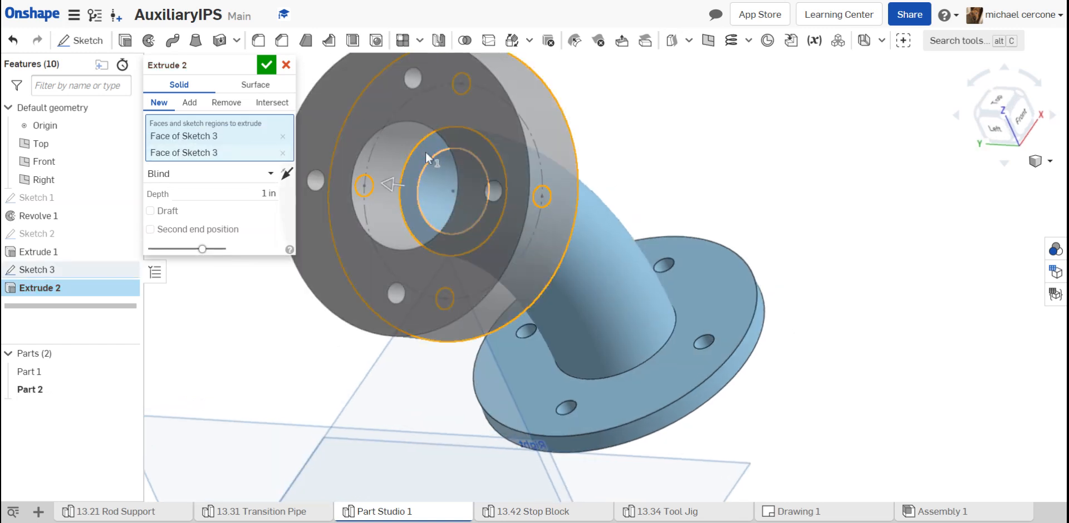
click(427, 158)
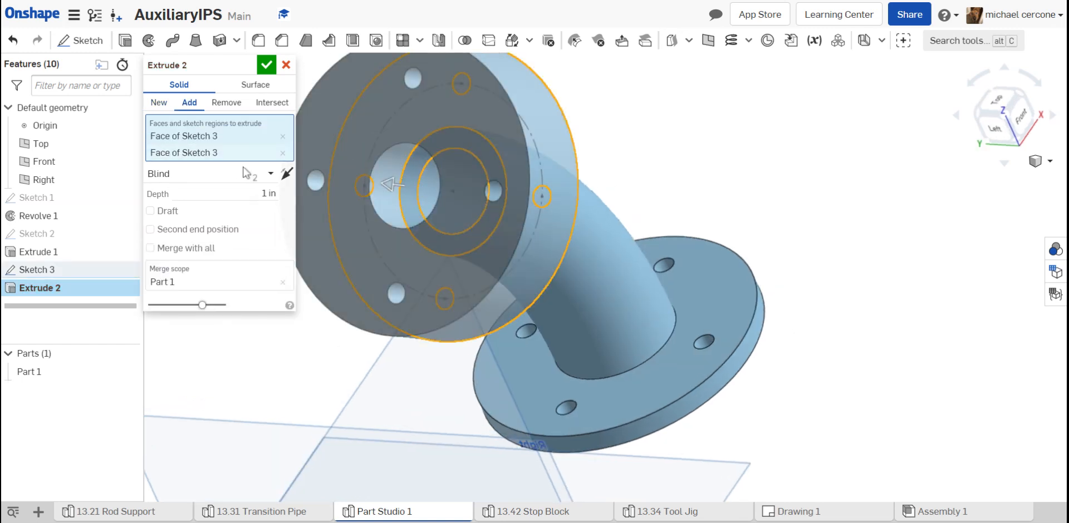
click(264, 195)
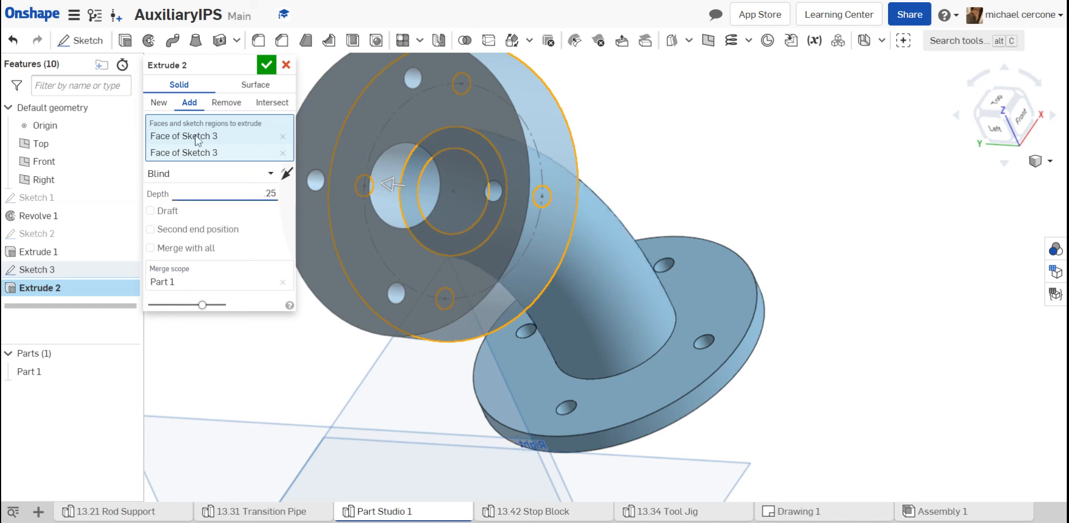
text(.25)
key(Return)
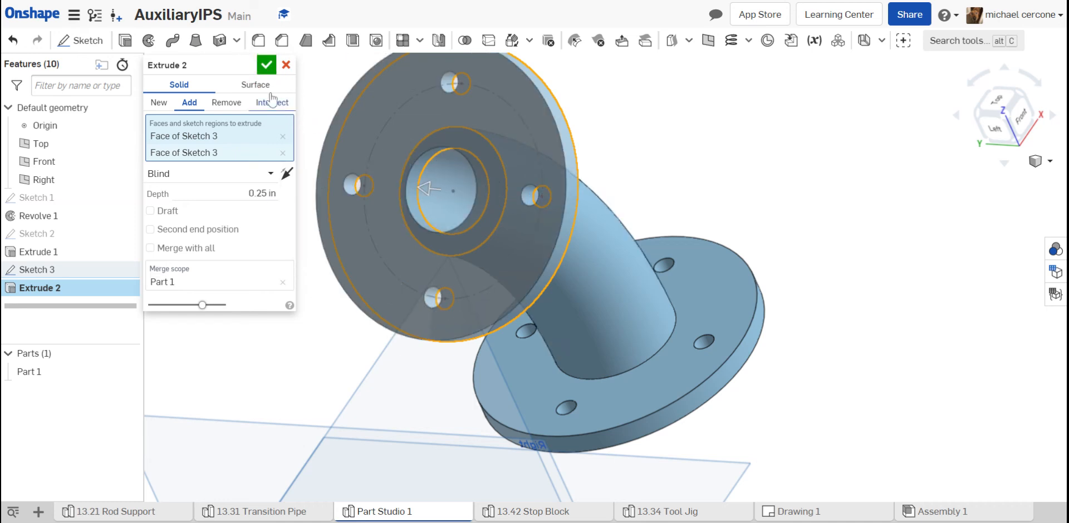
click(268, 66)
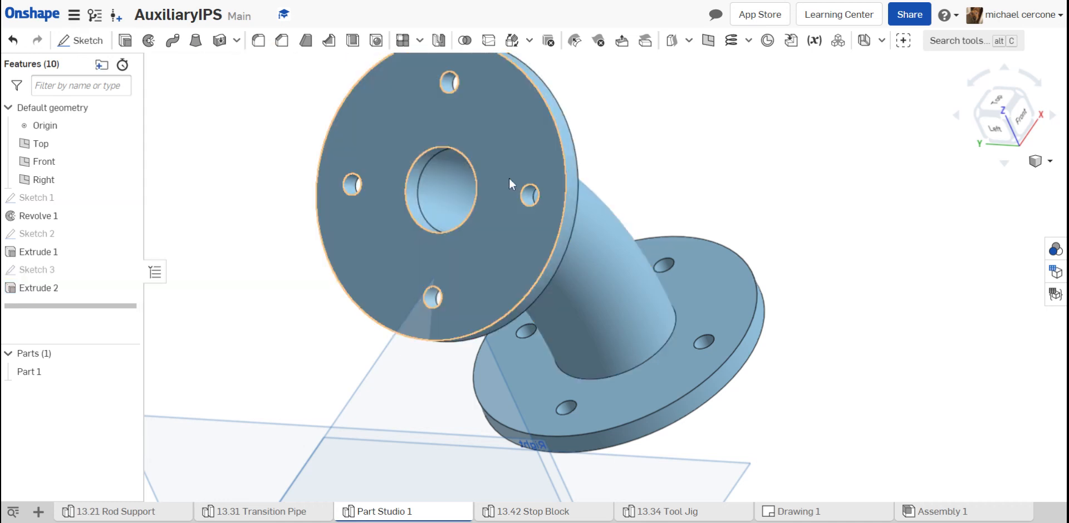
scroll(469, 223, down, 5)
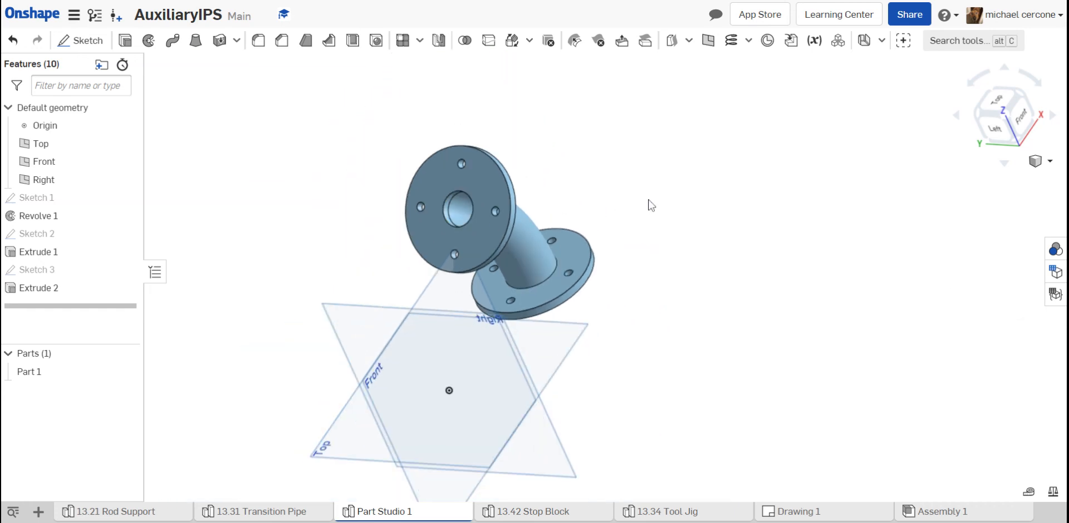